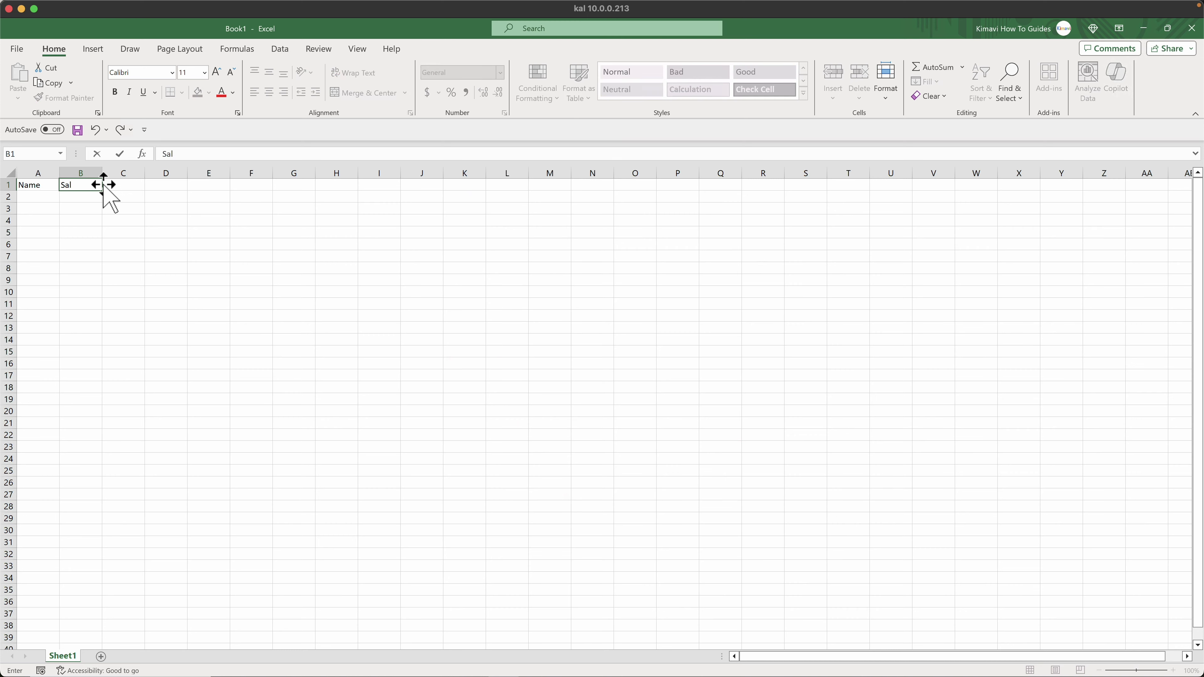
Confirm the Salary header in B1 and make the headers in A1:B1 bold.
key(Return)
drag(28, 185, 102, 184)
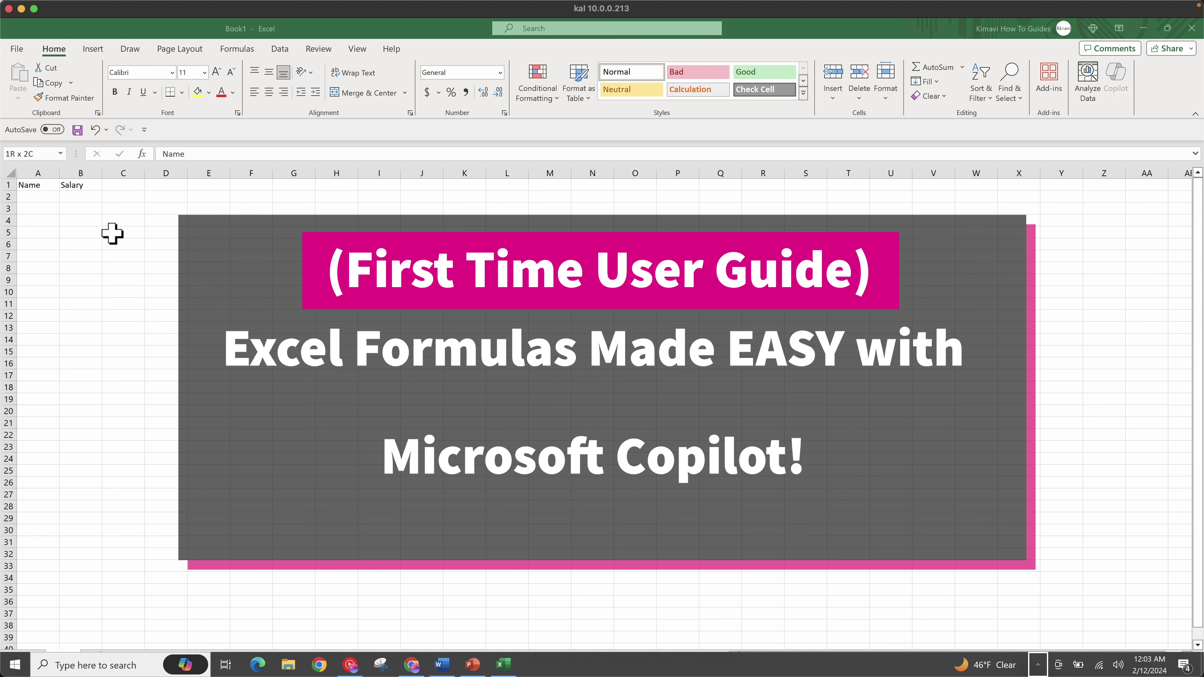
drag(28, 185, 67, 181)
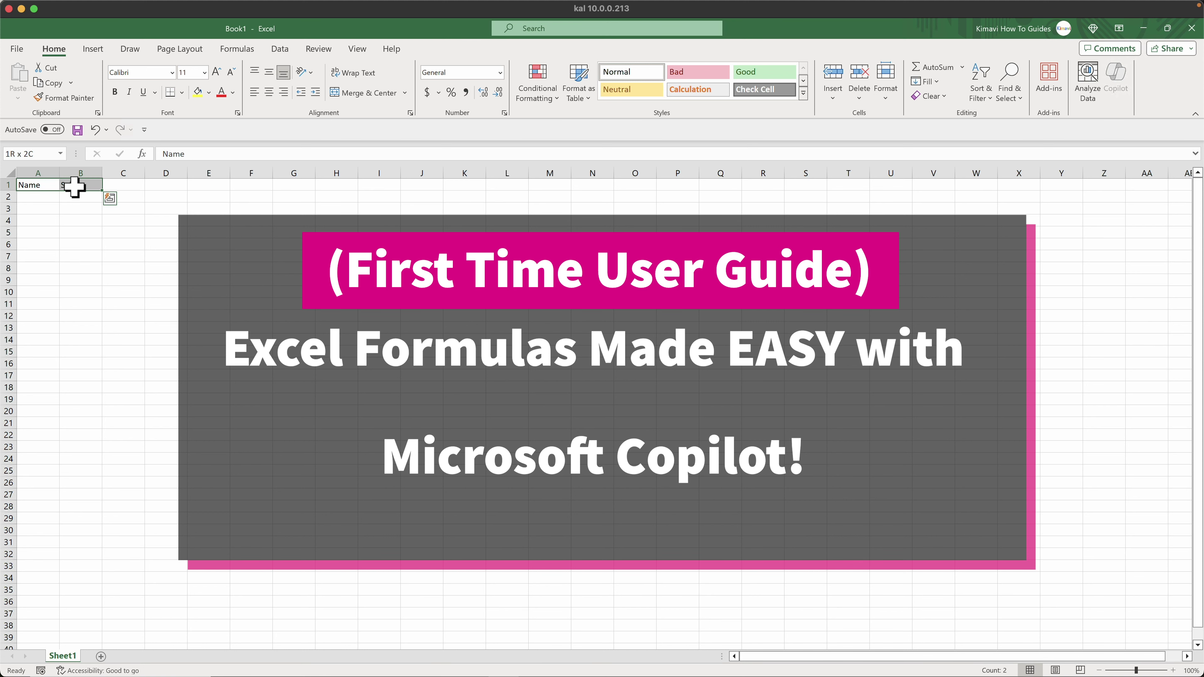
key(ctrl+b)
Fill in row 2 with the first employee's name in column A and a salary of 100 in column B.
click(43, 195)
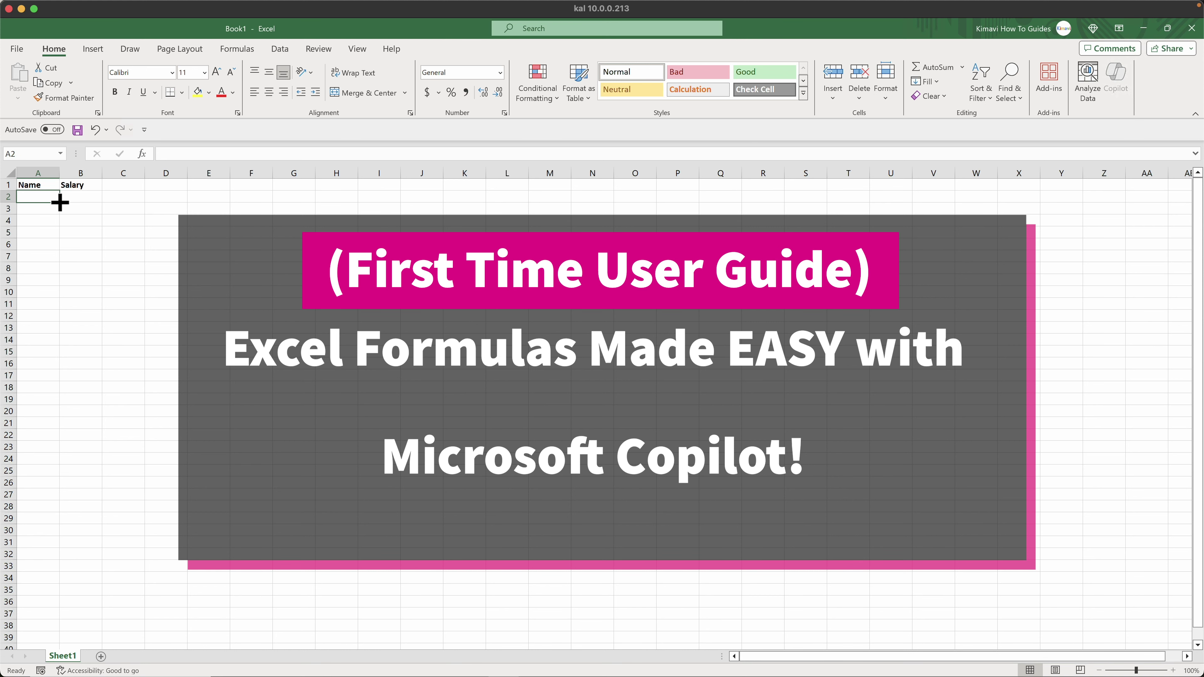
text(Tom)
key(Tab)
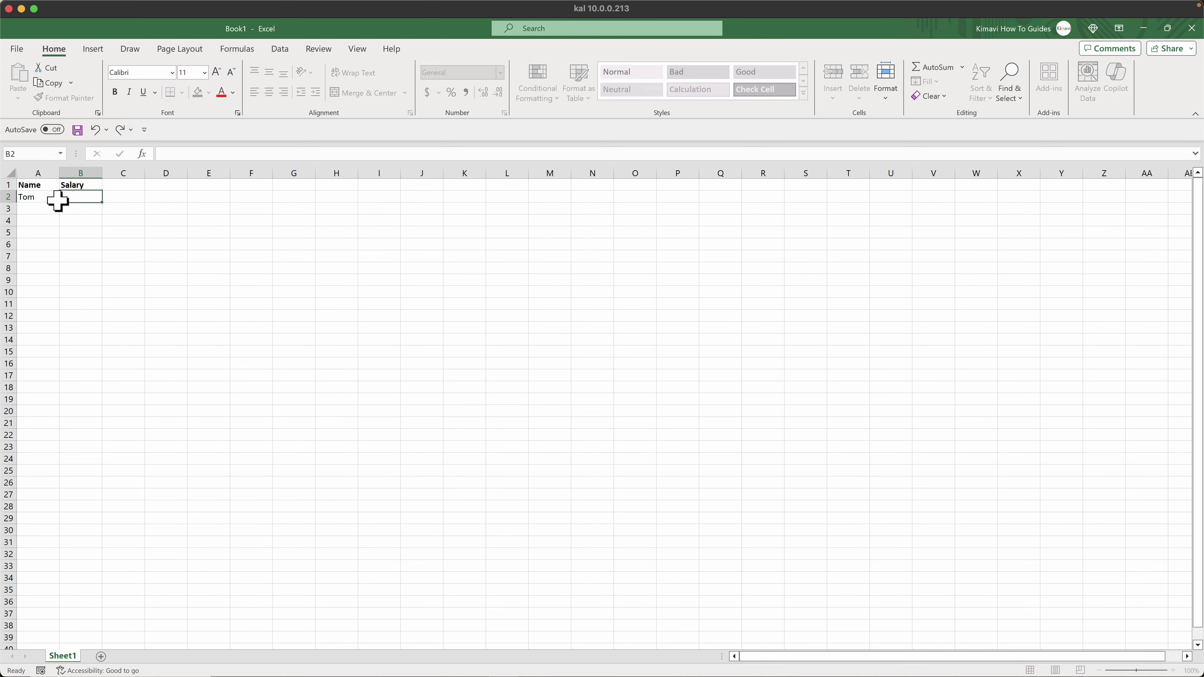
text(100)
key(Return)
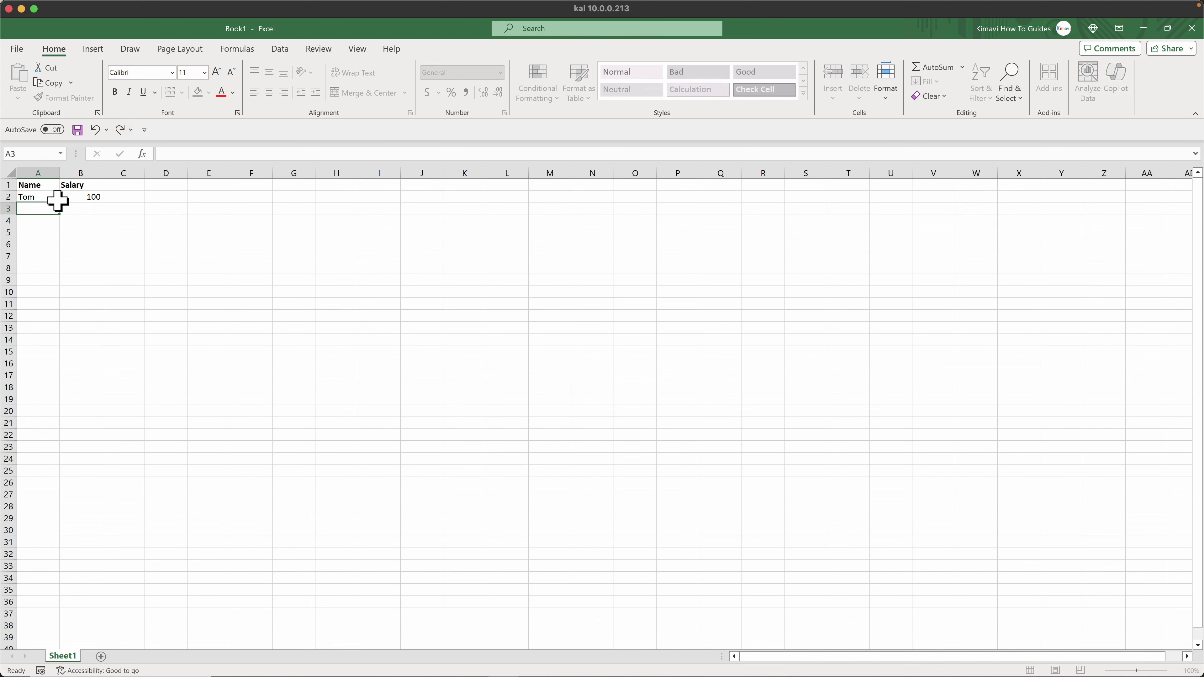
Add two more employee names in A3 and A4 with salaries of 200 and 150 in column B.
text(Ram)
key(Tab)
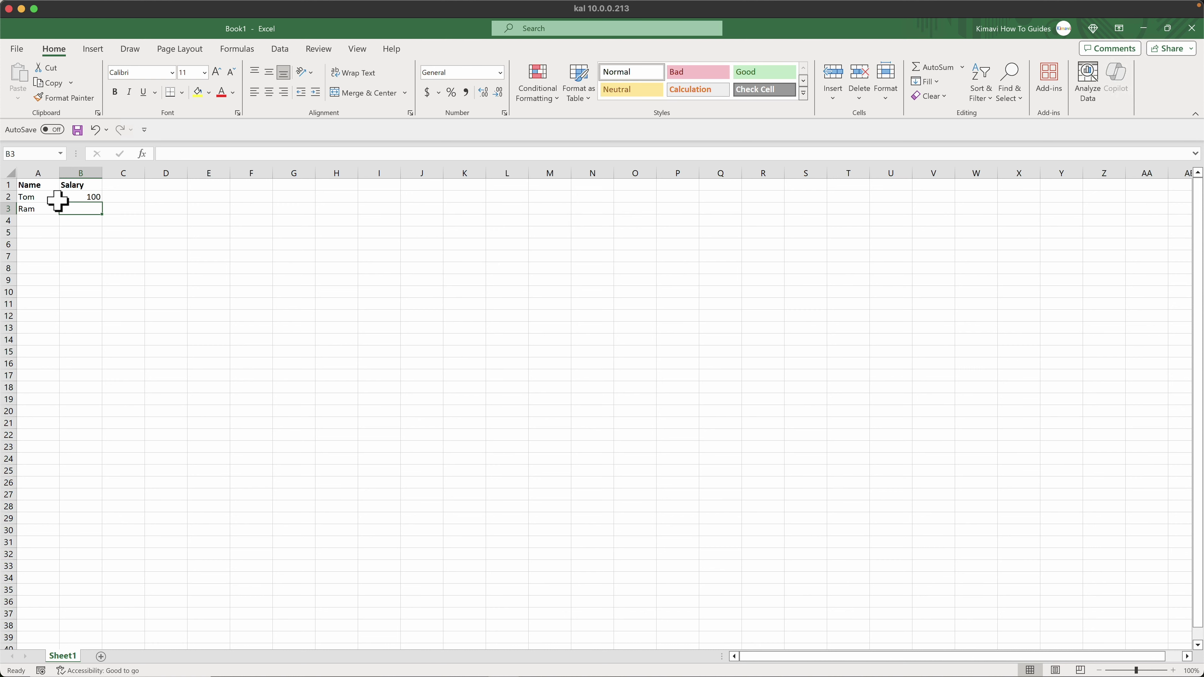
text(200)
key(Return)
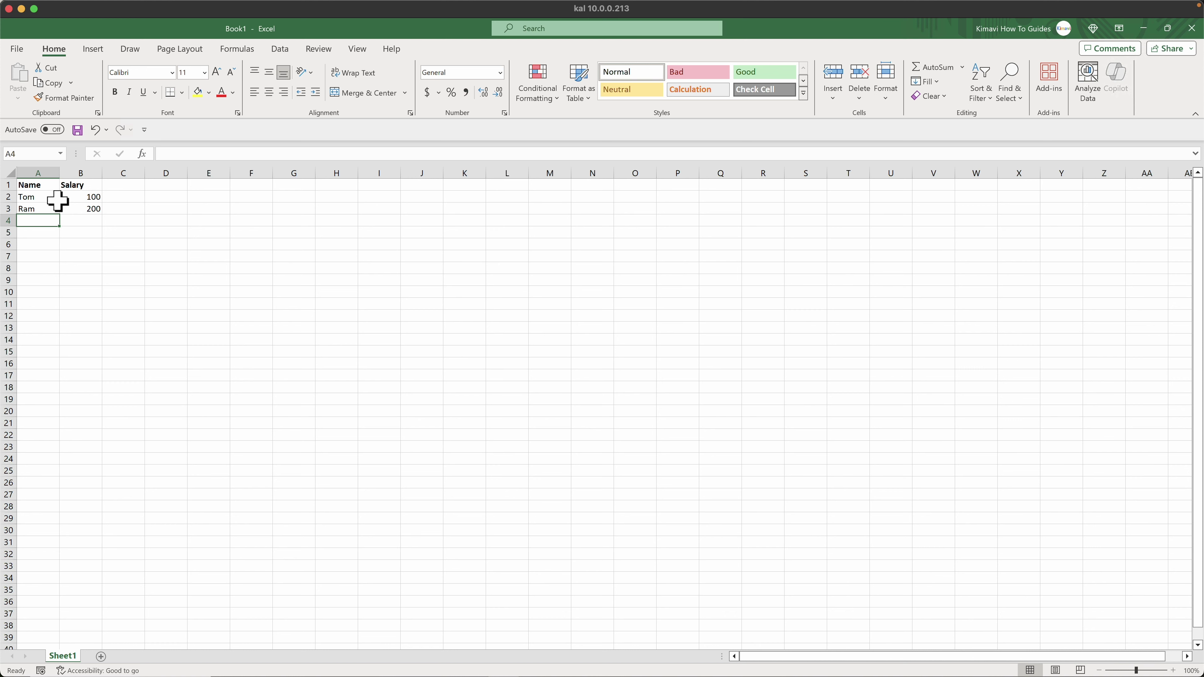
text(Terry)
key(Tab)
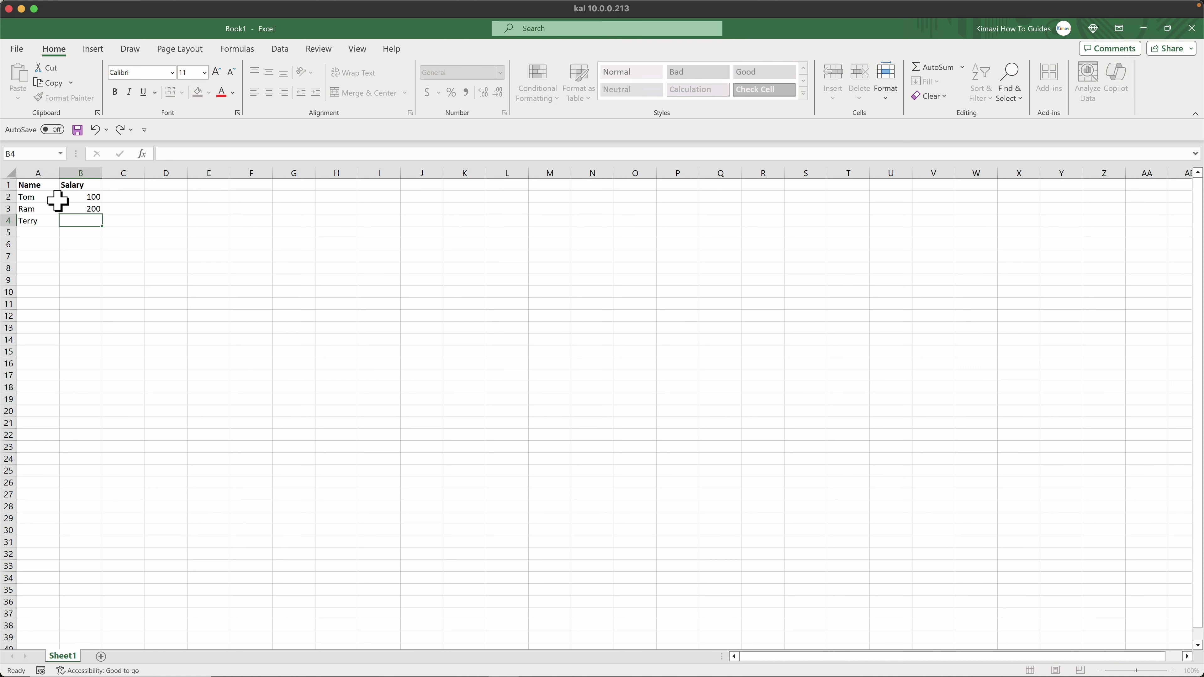
text(150)
key(Return)
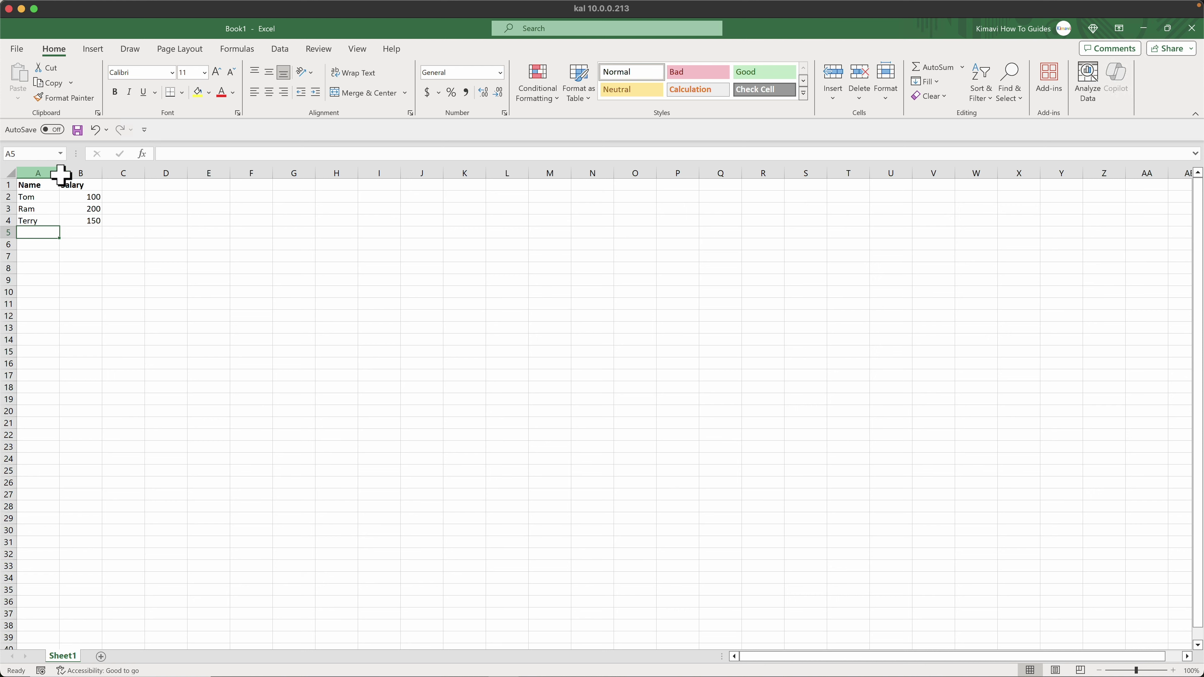
Set the font size of columns A and B to 14 and widen both columns.
drag(52, 173, 84, 173)
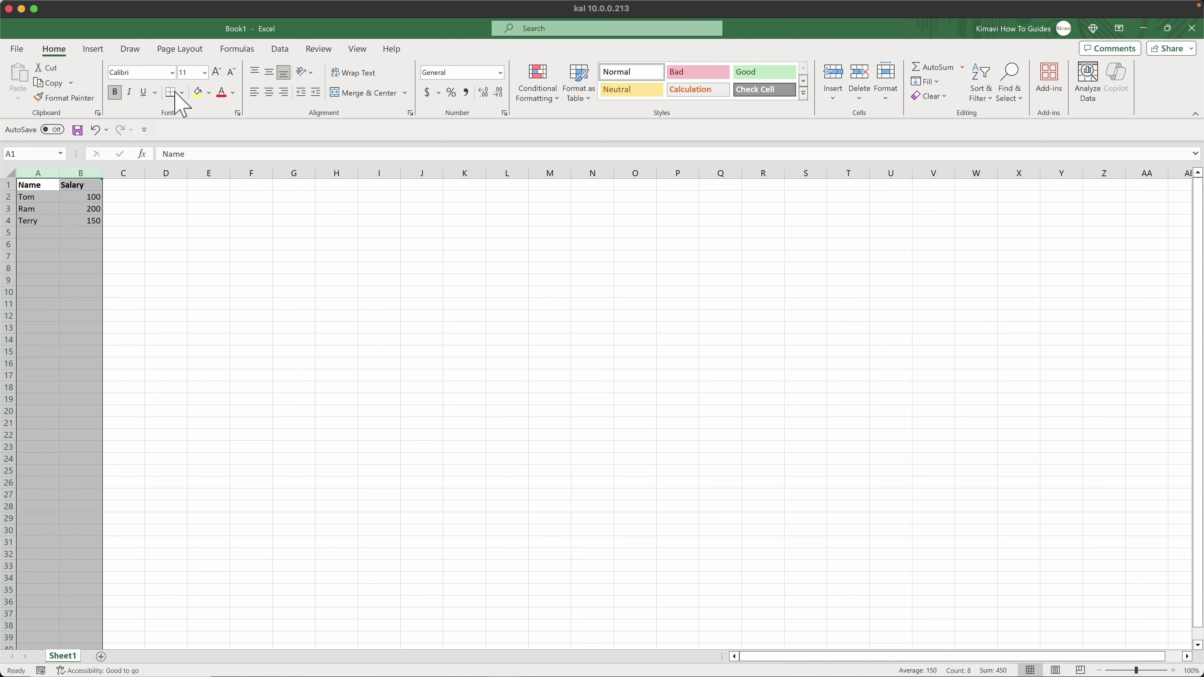
click(193, 72)
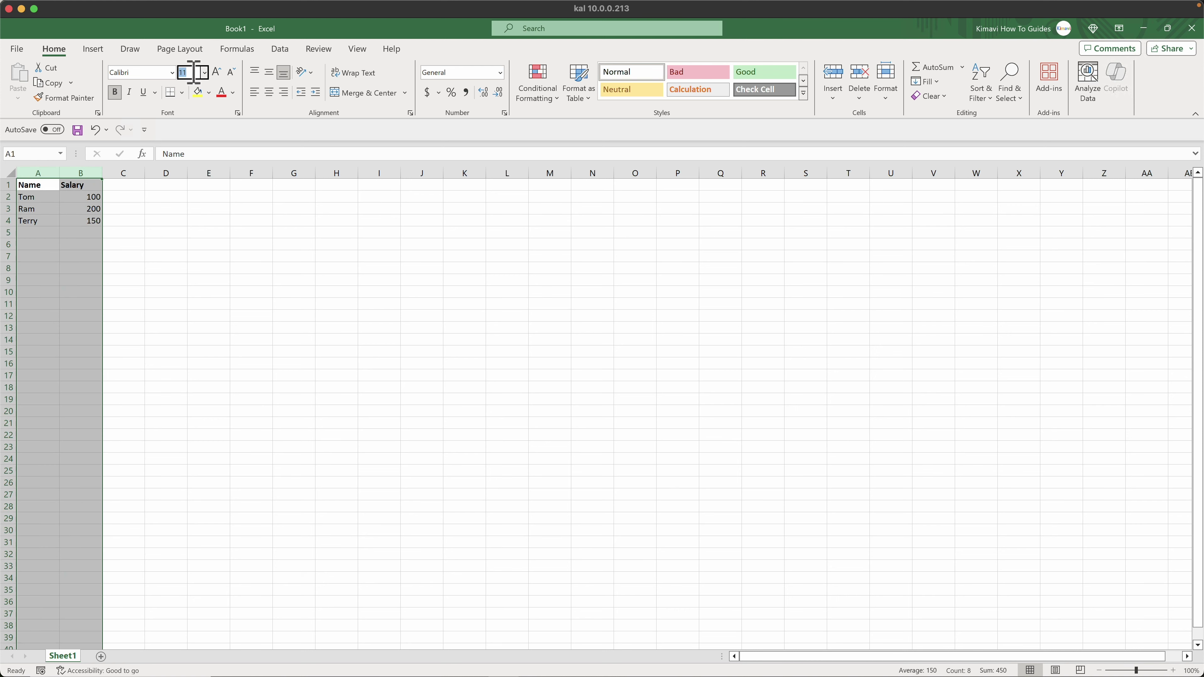
text(14)
key(Return)
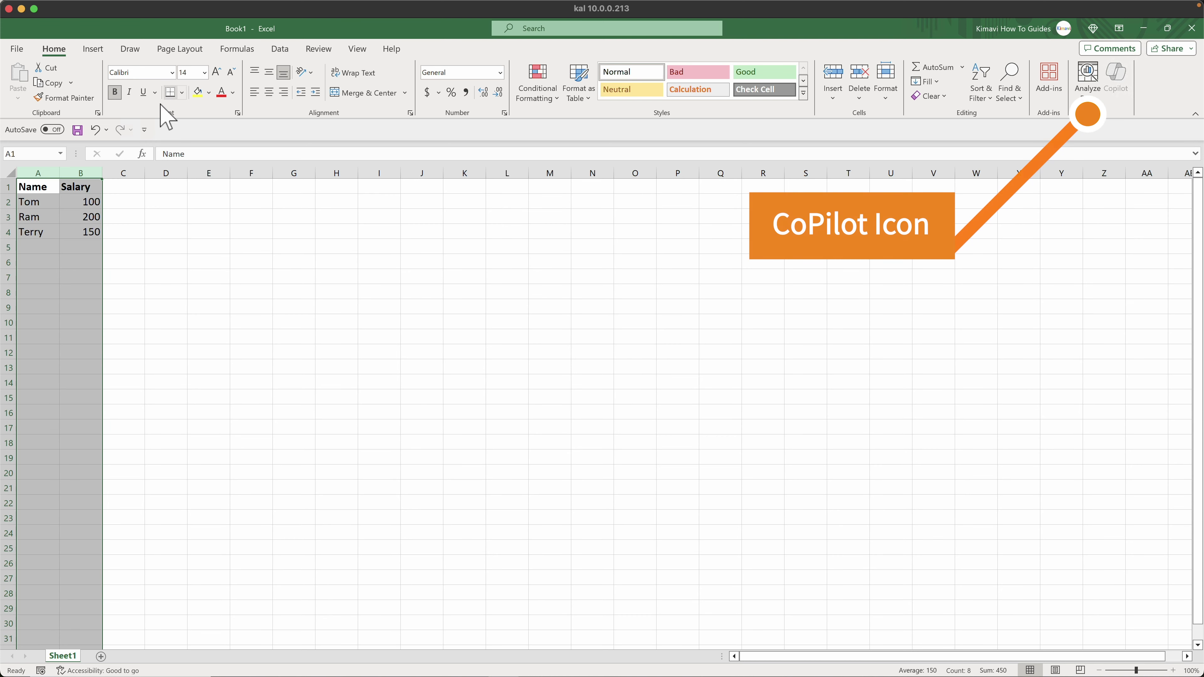
drag(102, 173, 159, 173)
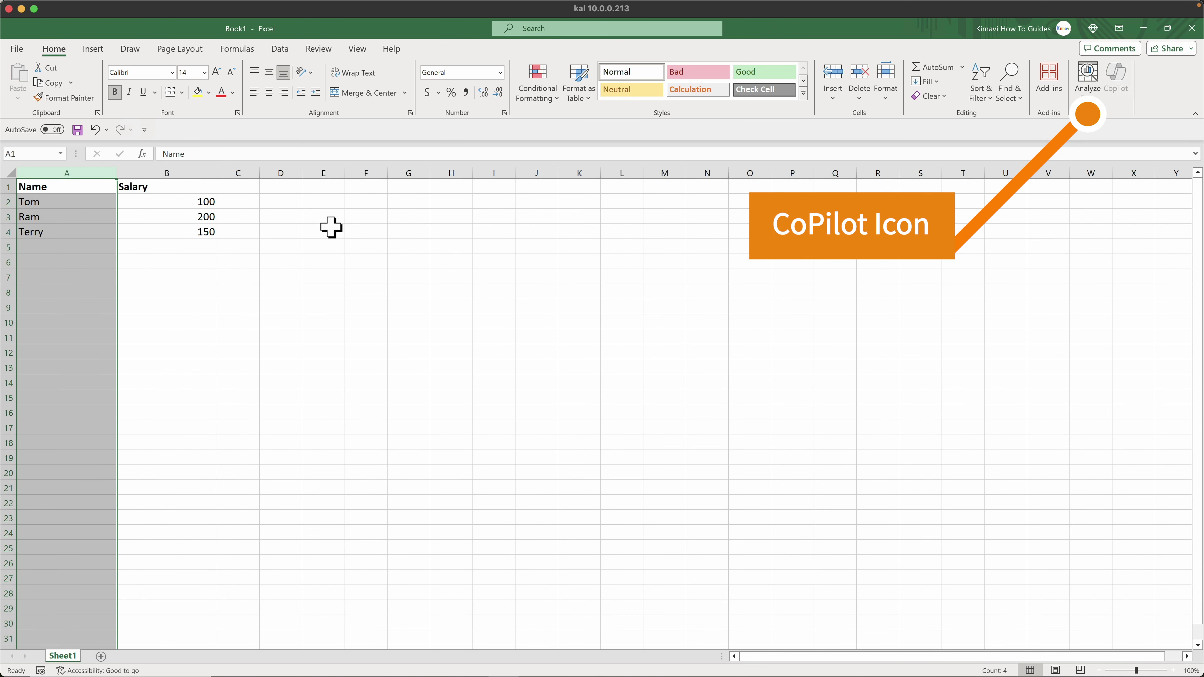
click(343, 234)
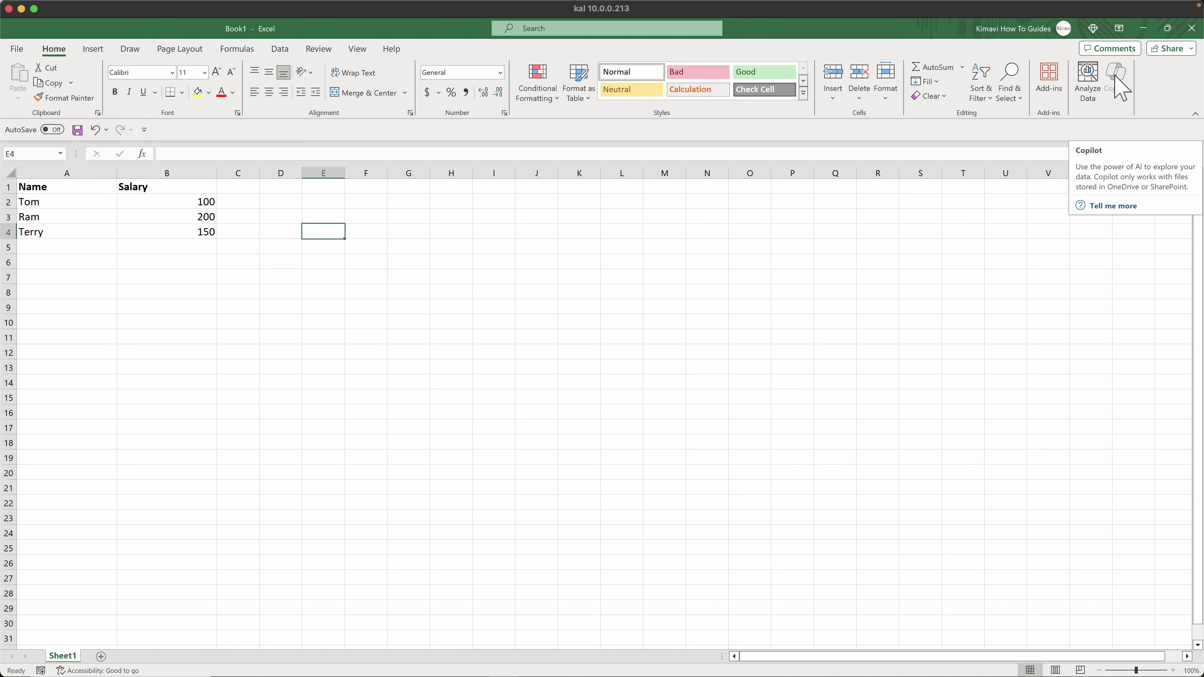
click(503, 335)
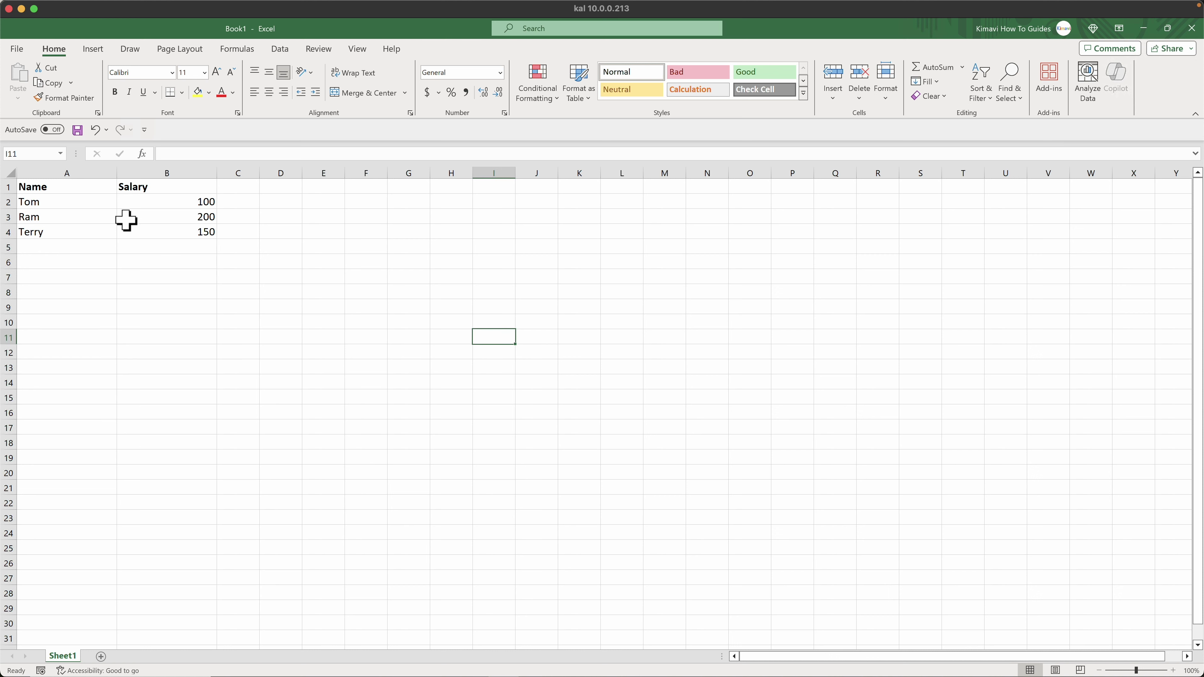
Convert the range A1:B4 into a table whose first row serves as headers.
drag(83, 189, 166, 217)
click(94, 49)
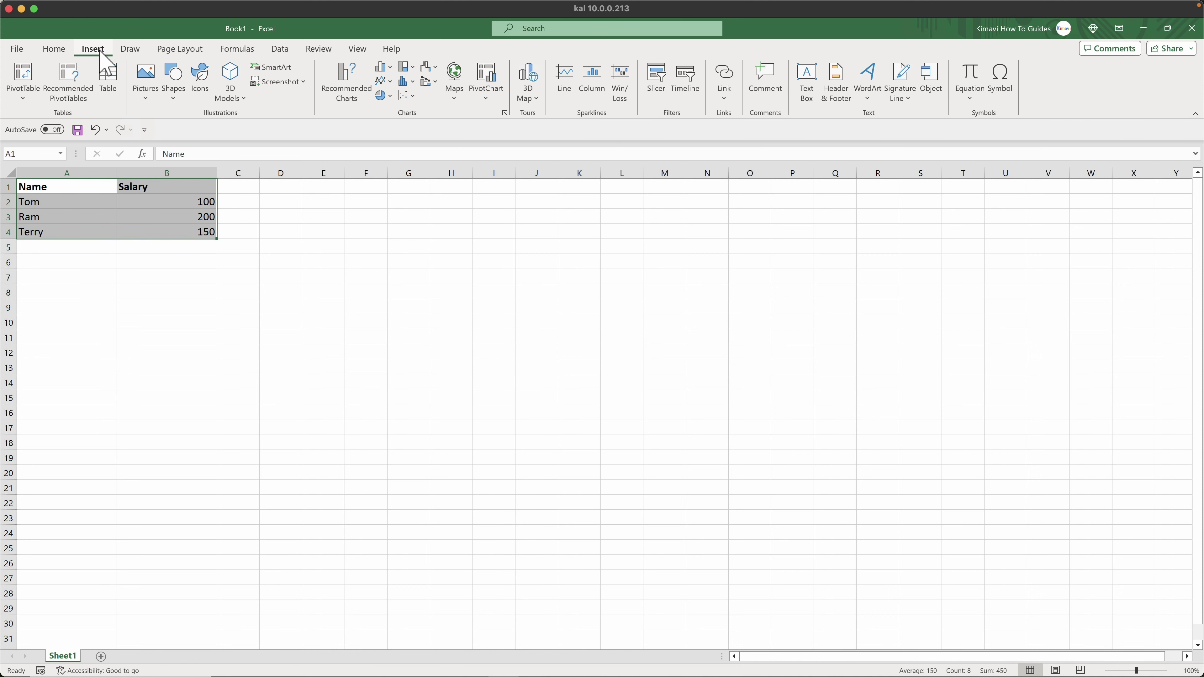
click(108, 85)
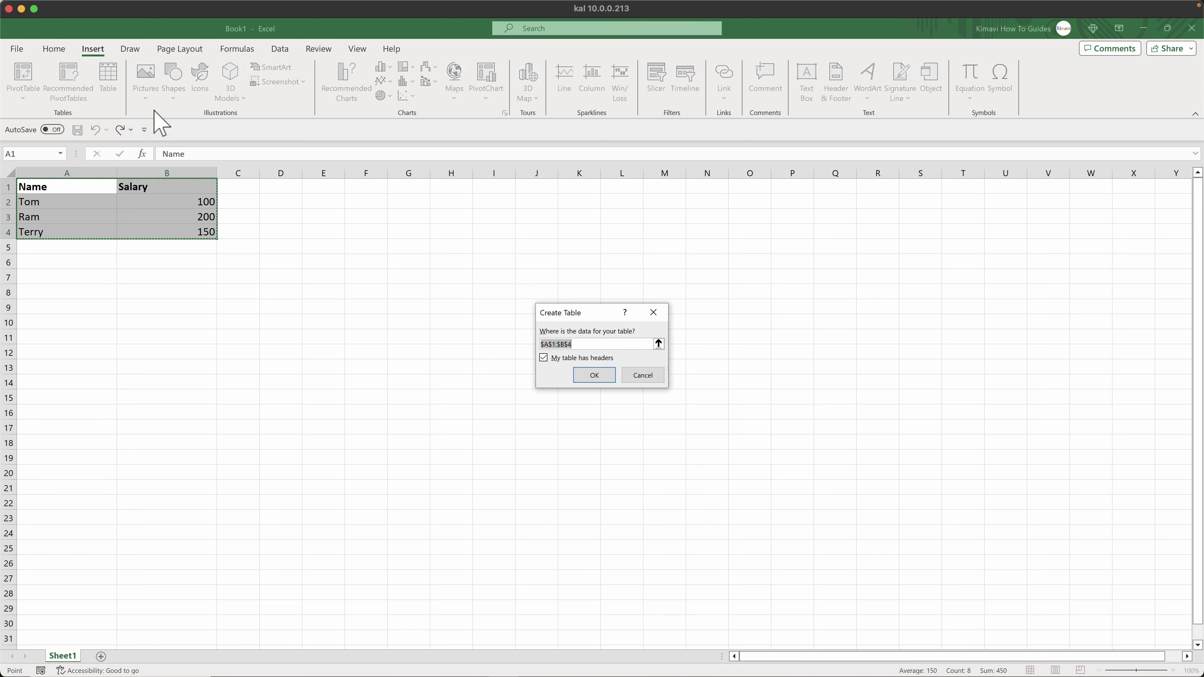
click(584, 374)
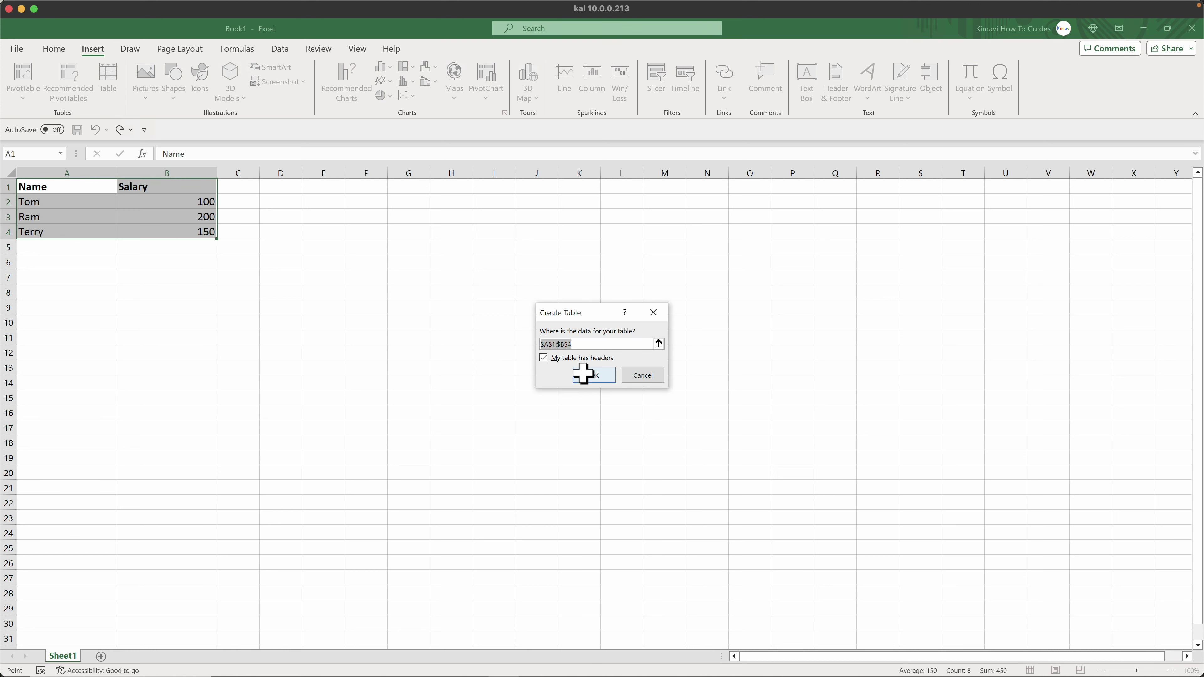
click(320, 317)
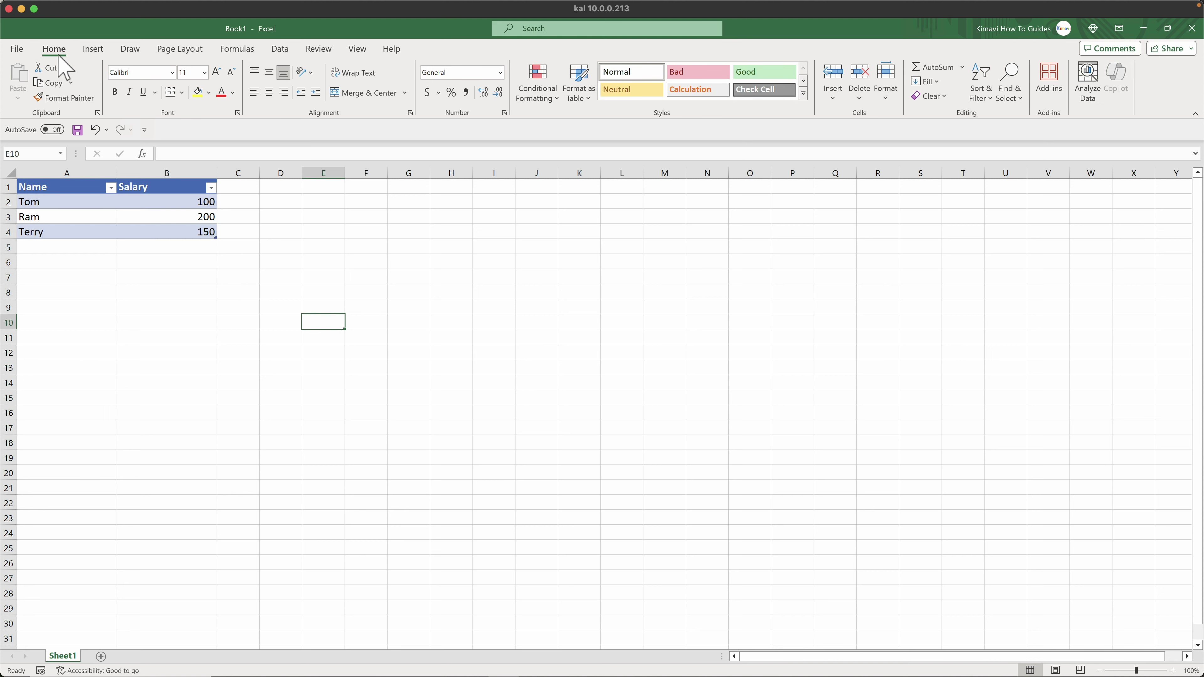
Select the whole table and look up more information about Copilot's requirements.
click(112, 262)
drag(156, 231, 72, 186)
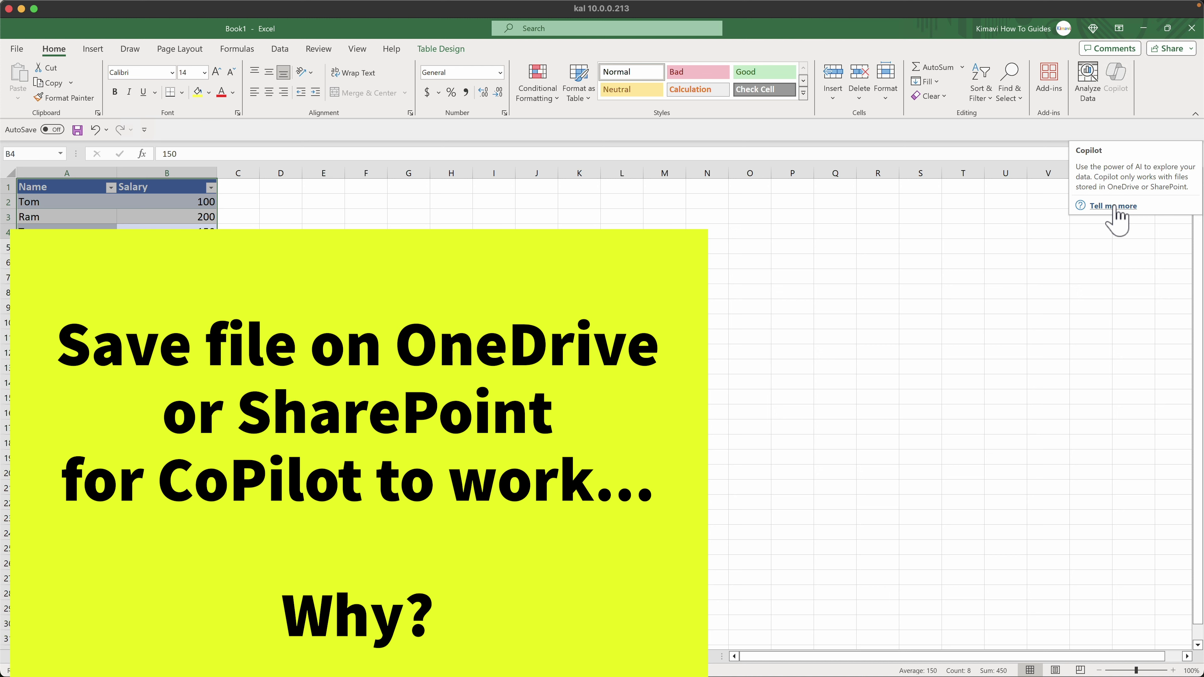
click(1113, 206)
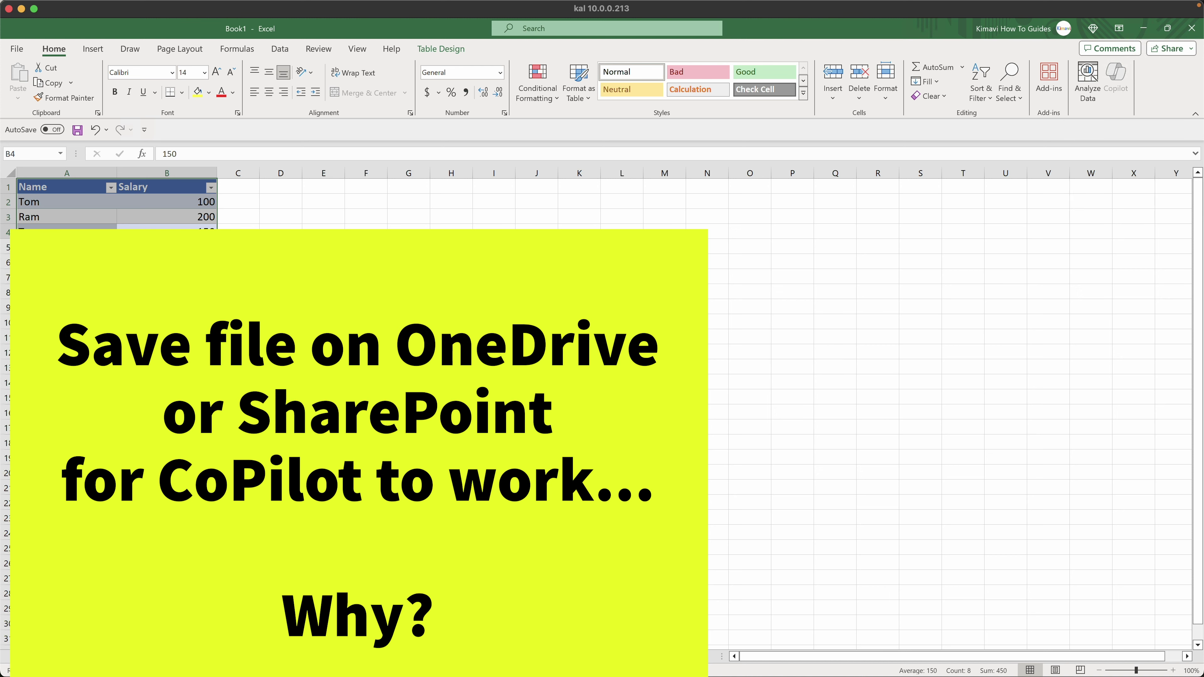
Save the workbook to the personal OneDrive as SamplesSomething.xlsx and dismiss the AutoSave notice.
click(17, 49)
click(57, 241)
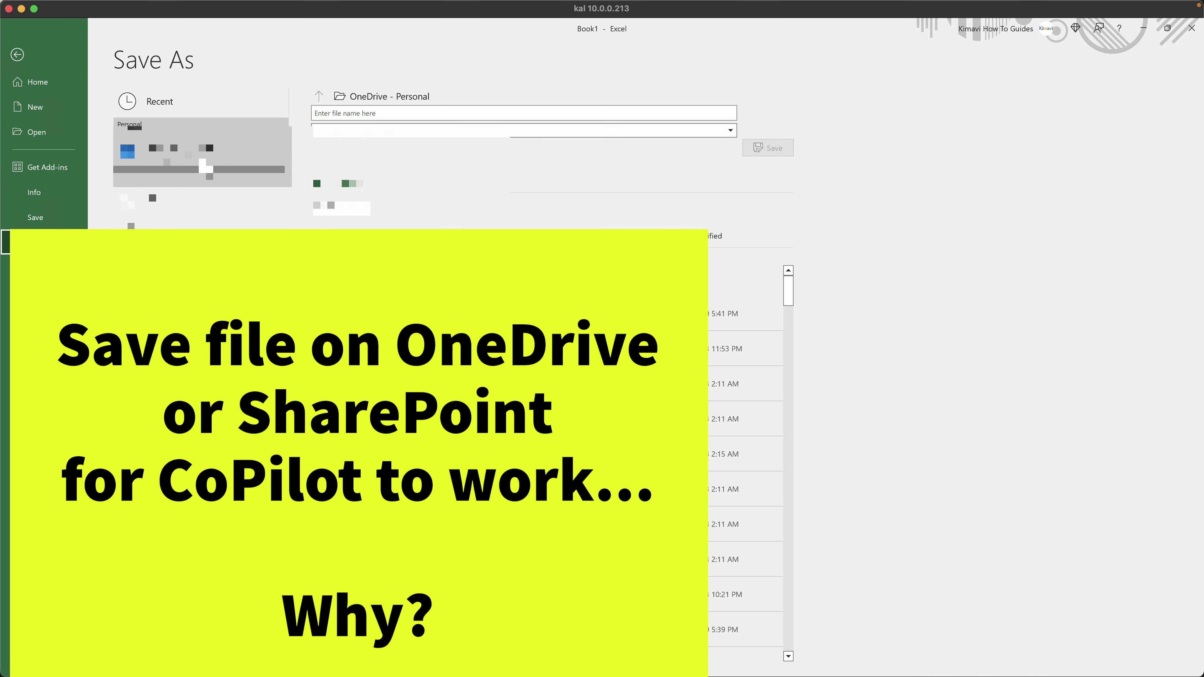
click(204, 166)
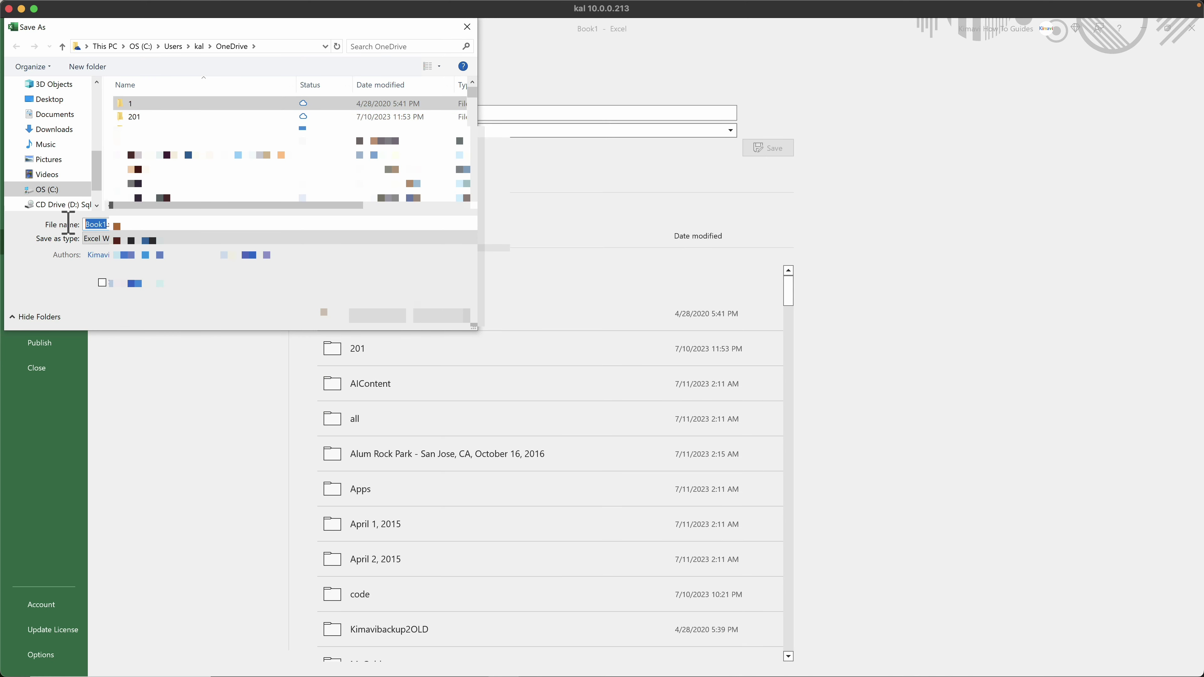
text(Sample)
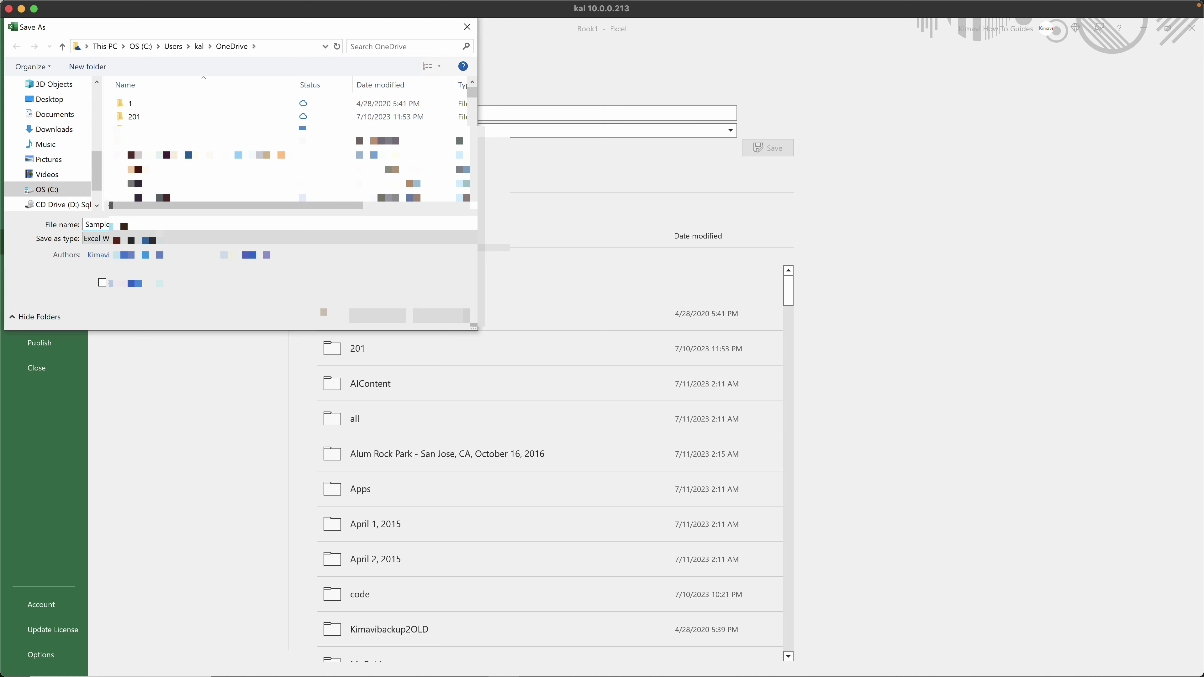
text(DataSet)
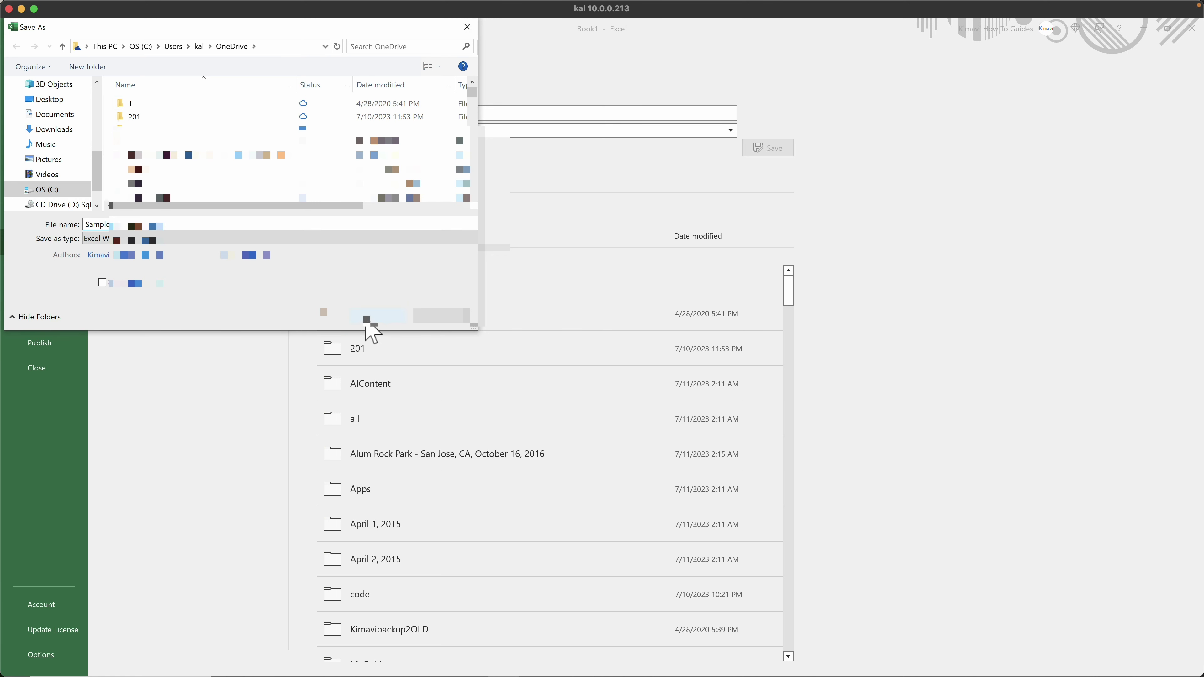
click(372, 321)
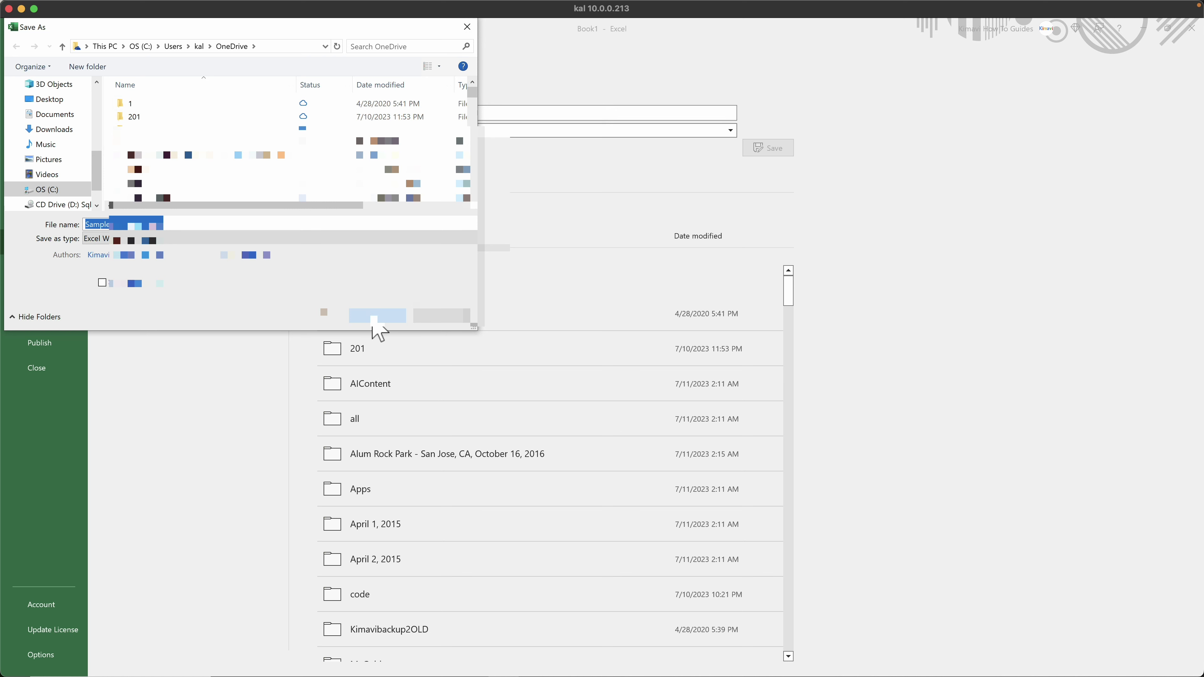
click(373, 322)
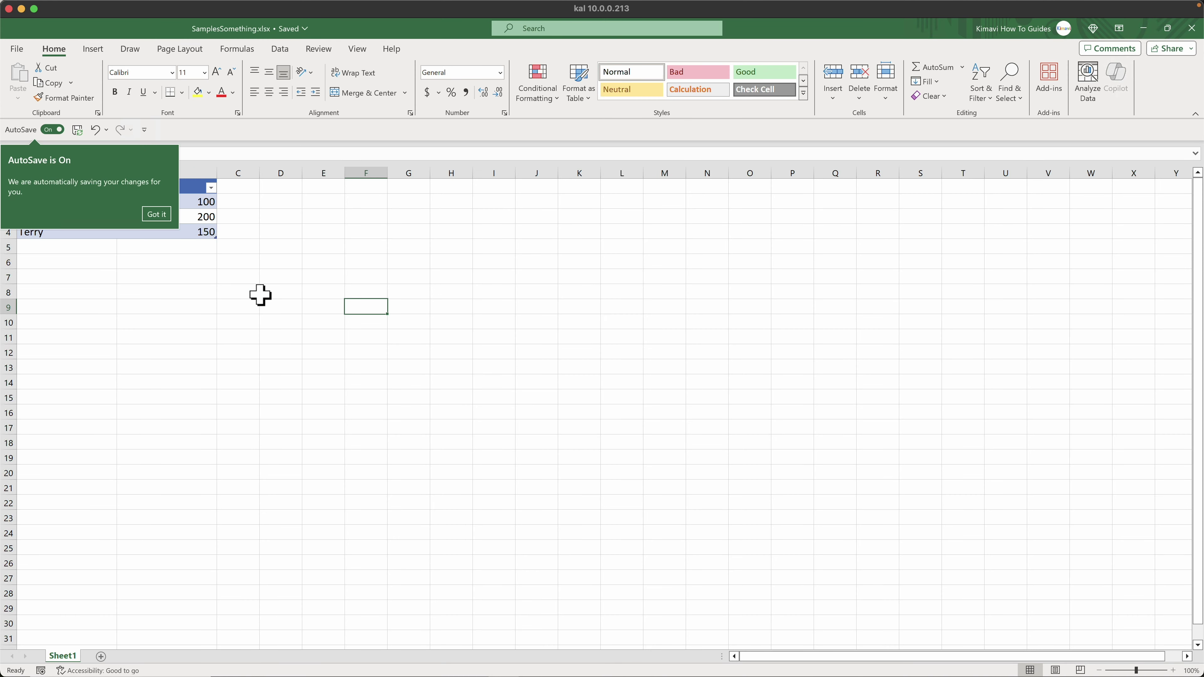
click(156, 215)
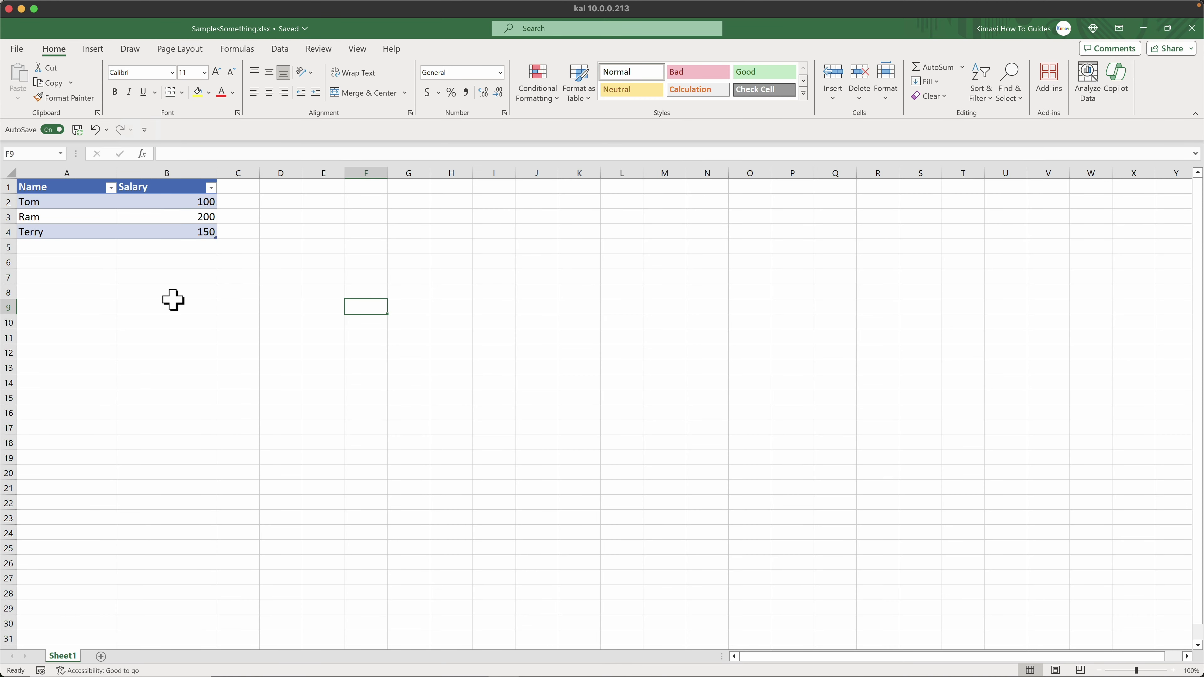
click(172, 304)
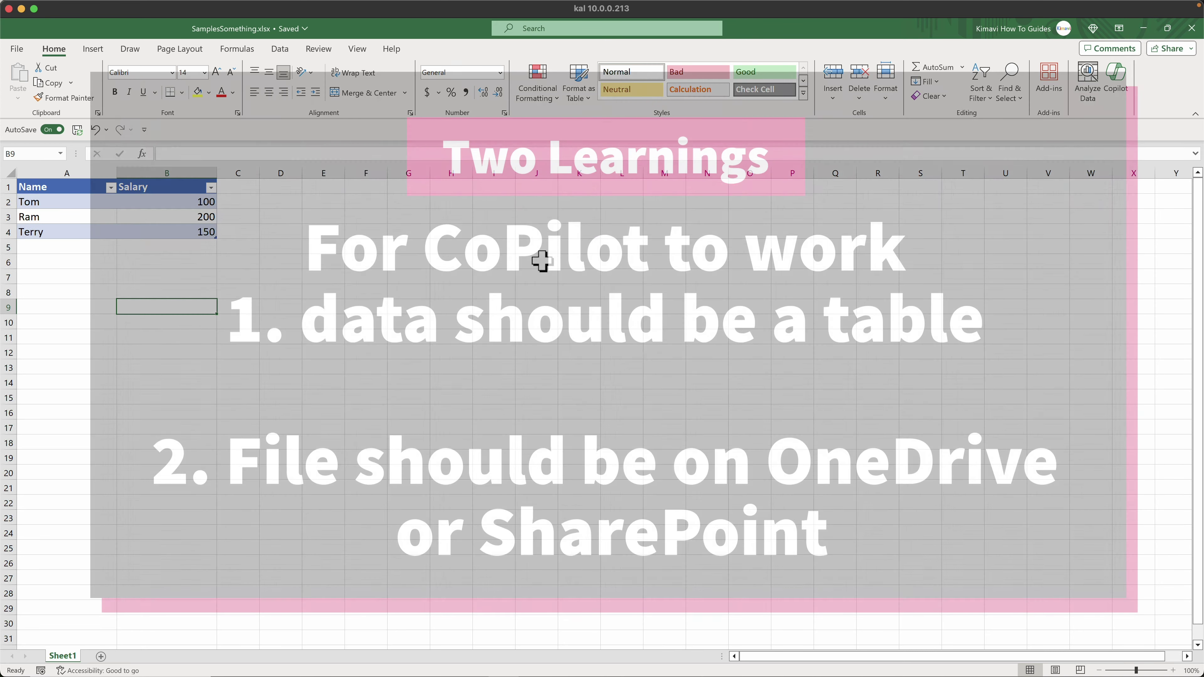
click(539, 261)
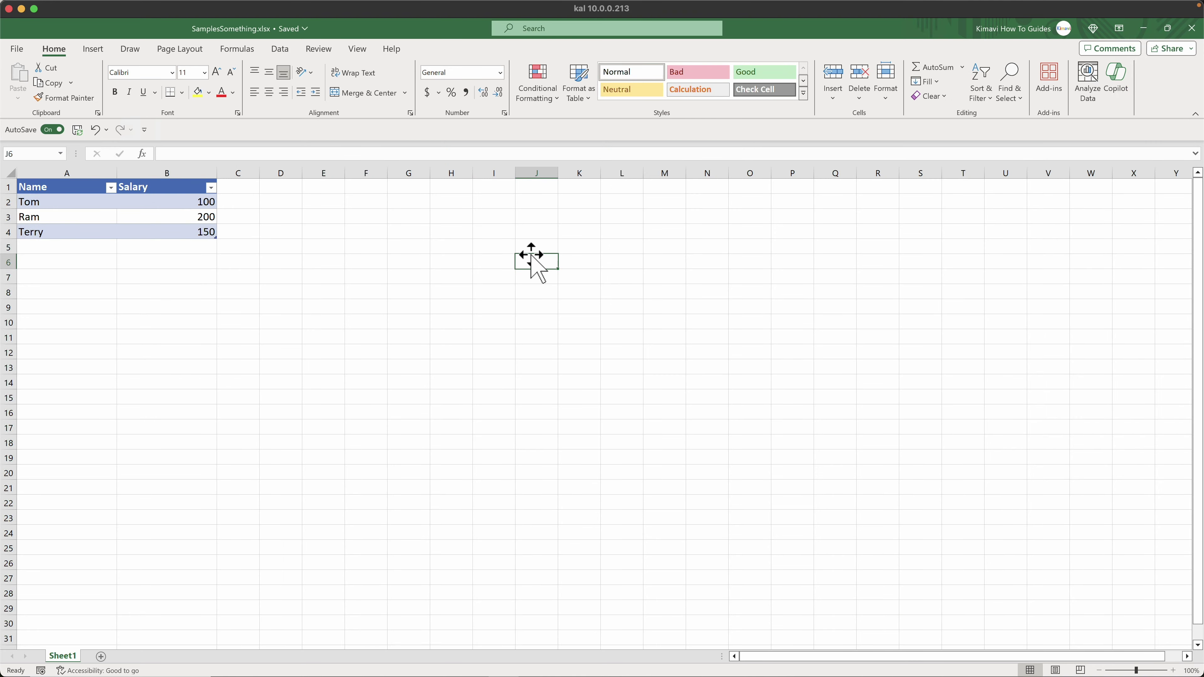
click(247, 279)
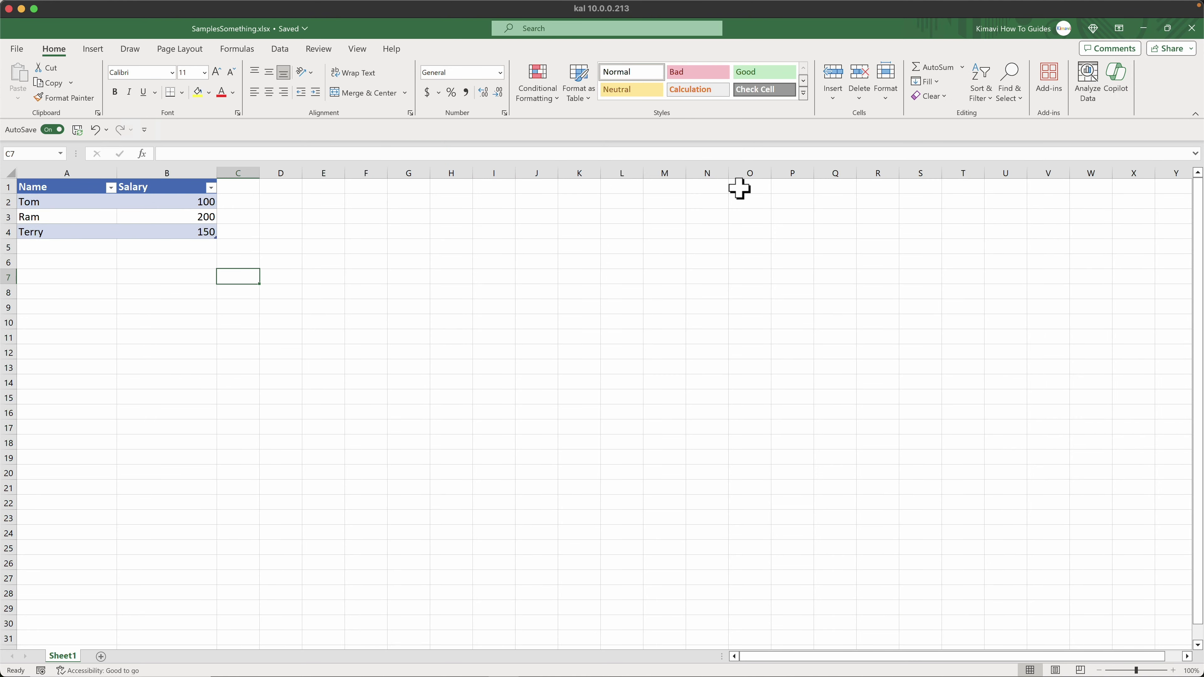
Open Copilot and select the table range A1:B4 as the data for it to work with.
click(1116, 79)
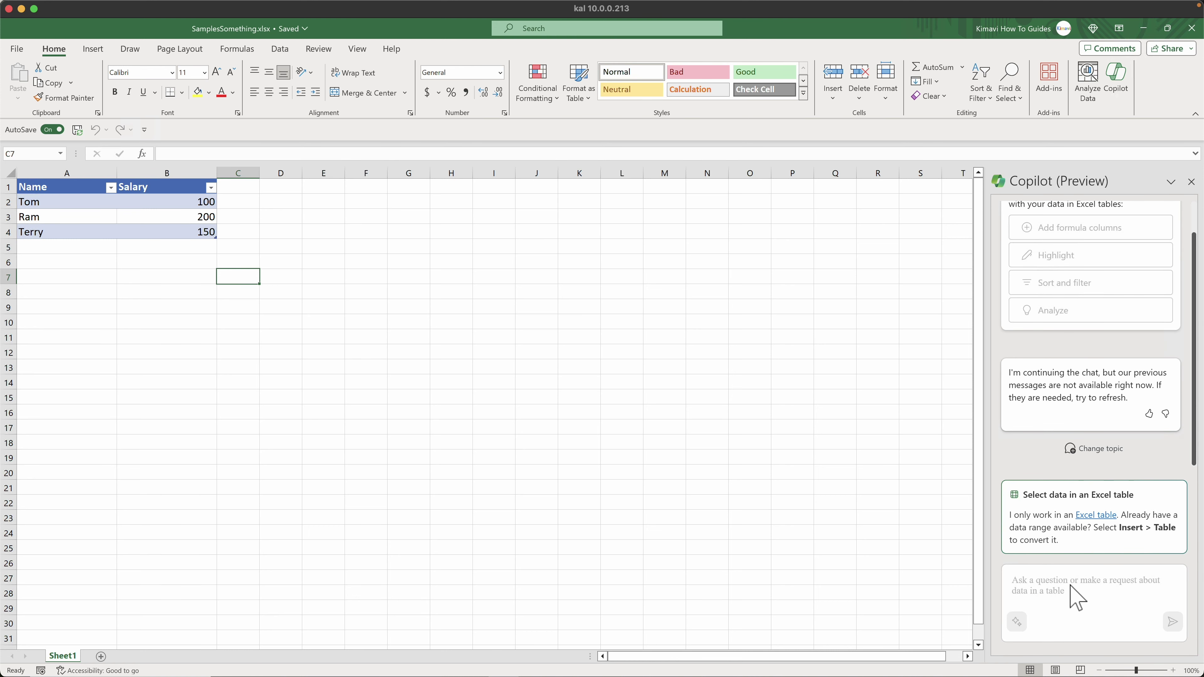
click(1055, 575)
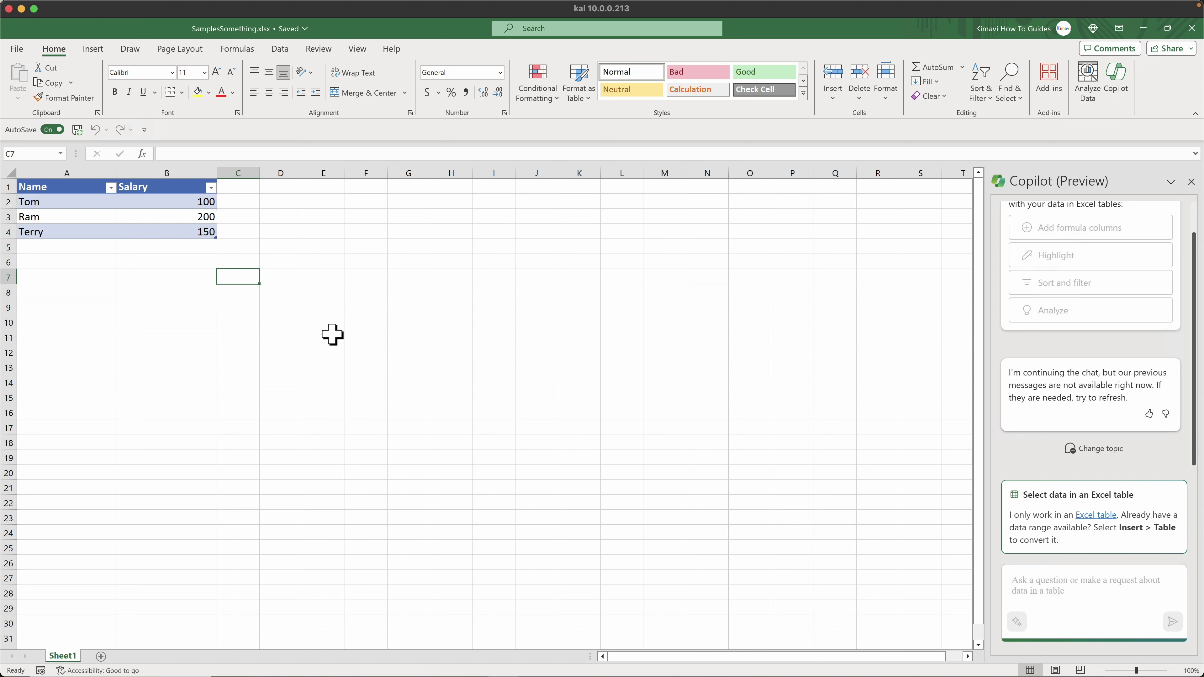
click(188, 264)
drag(188, 234, 54, 171)
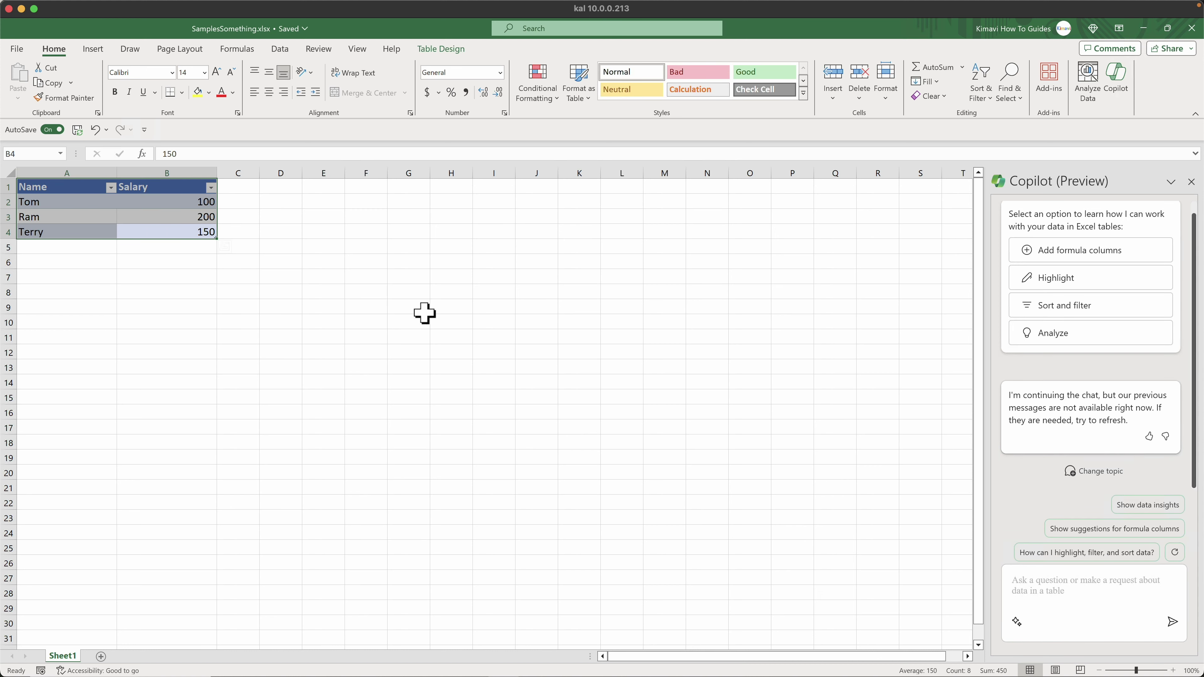
Ask Copilot how much the employee in the table's second data row earns.
click(1108, 580)
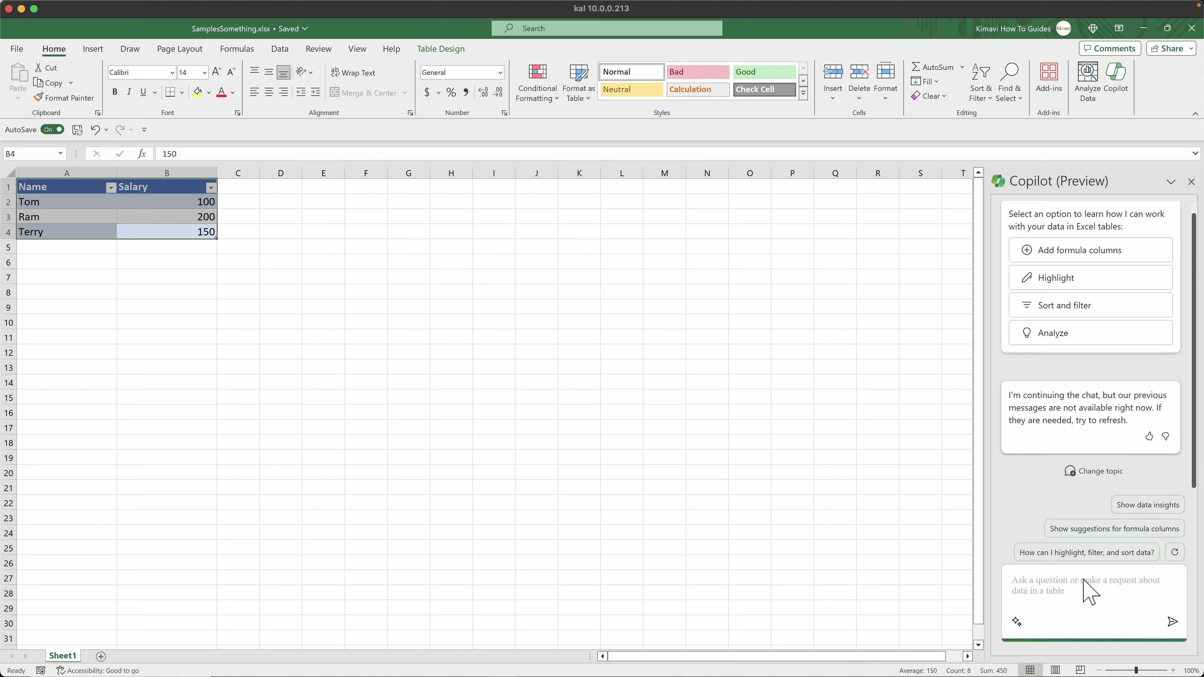
text(Hey how)
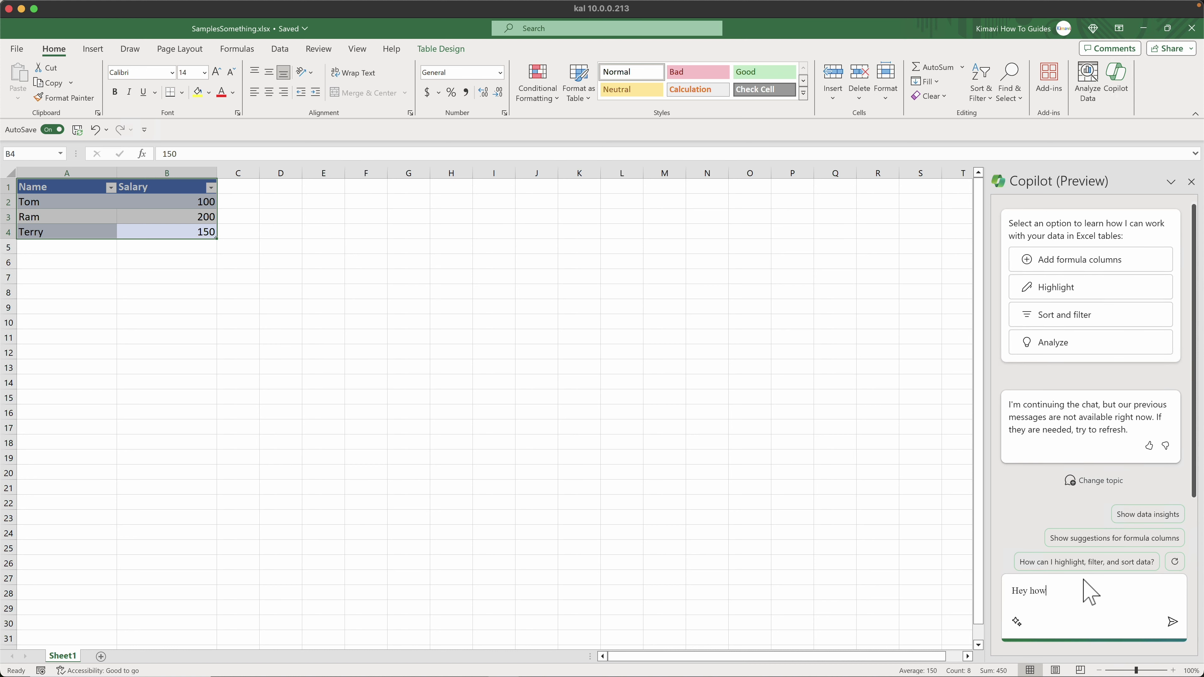
text( much does Ram earns)
key(Return)
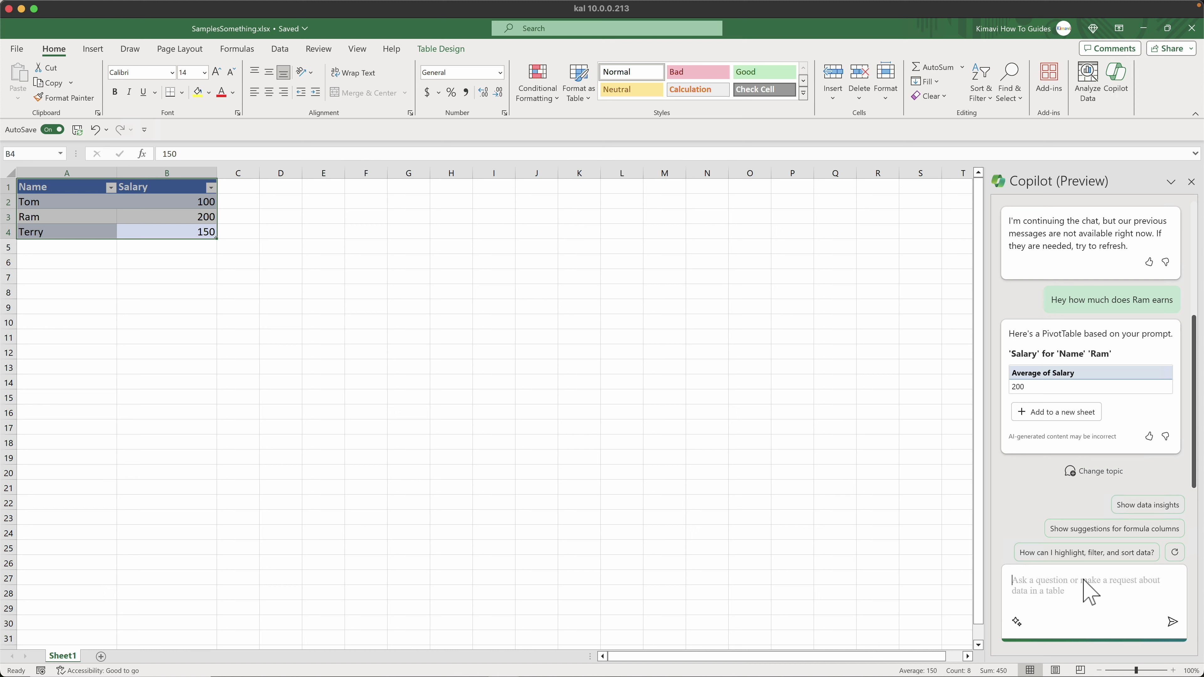
Ask Copilot how much a 10% increment for the employee in the second data row would be.
click(1073, 589)
text(I want to give 10%)
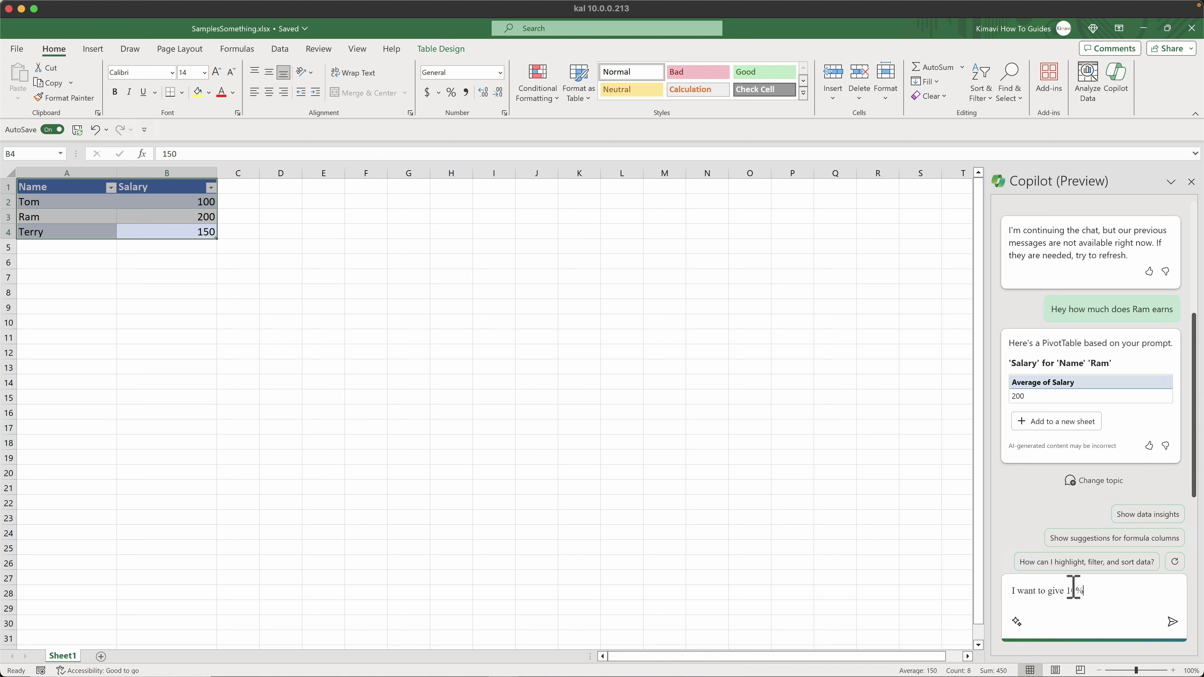
text( increment to Ram, how muc)
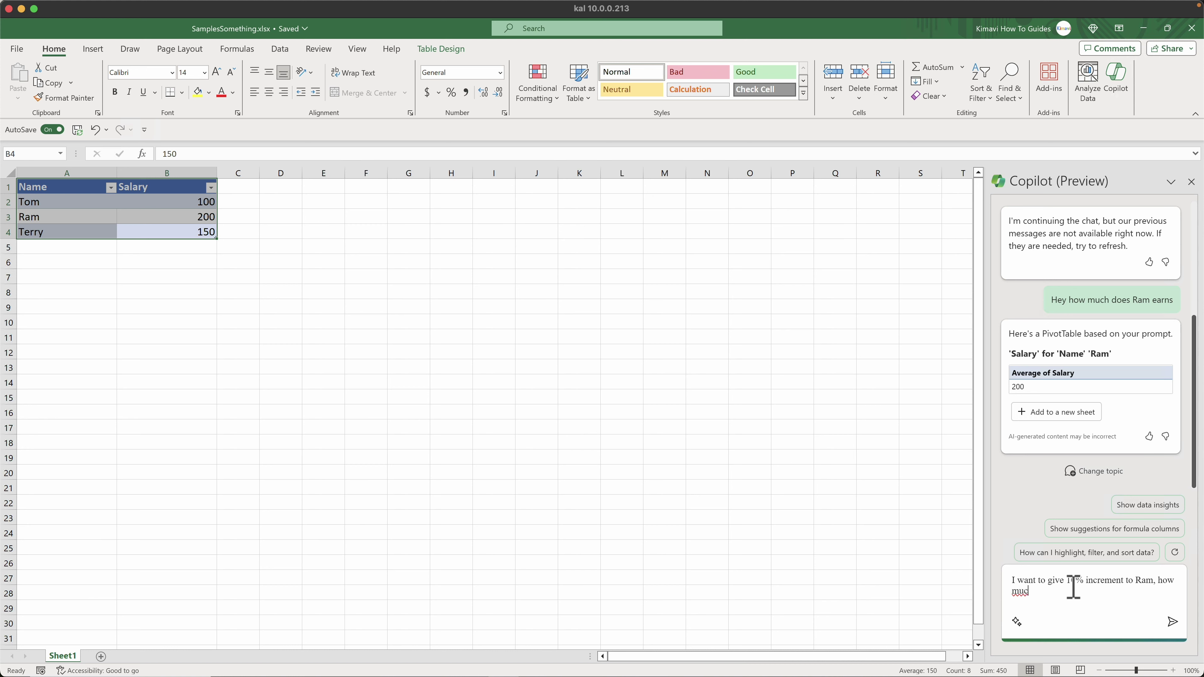
text(h will it be)
key(Return)
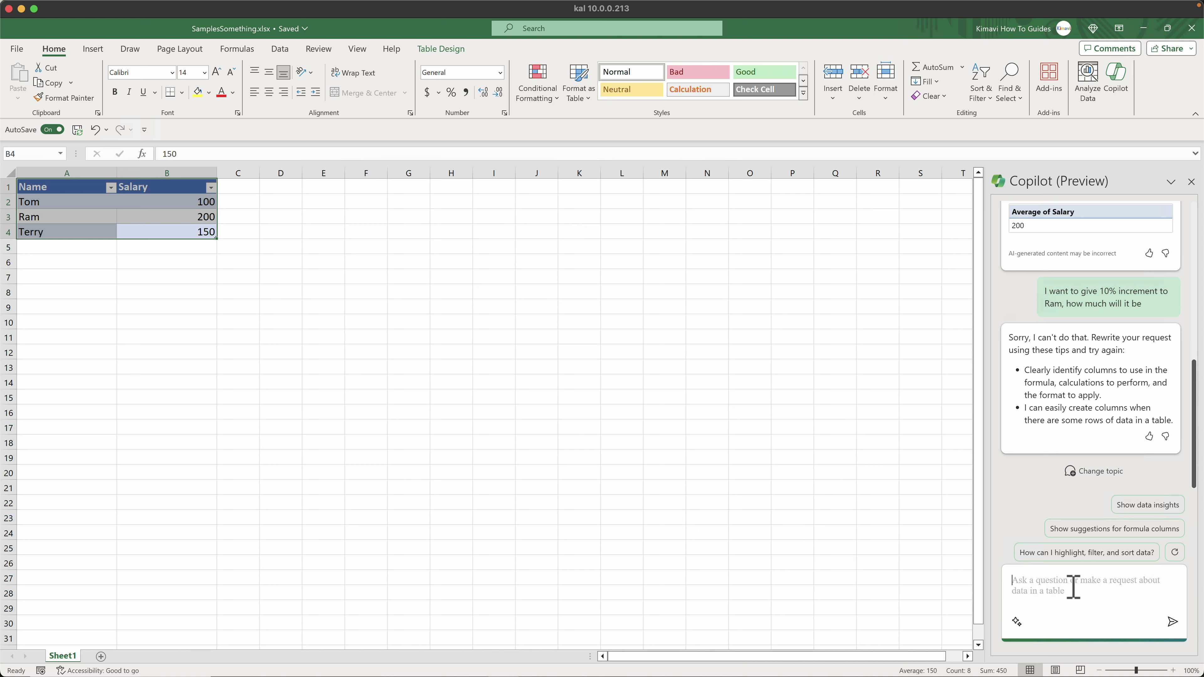
Ask Copilot to look at the Salary column and give another column that adds a 10% increment to each row.
text(Take a l)
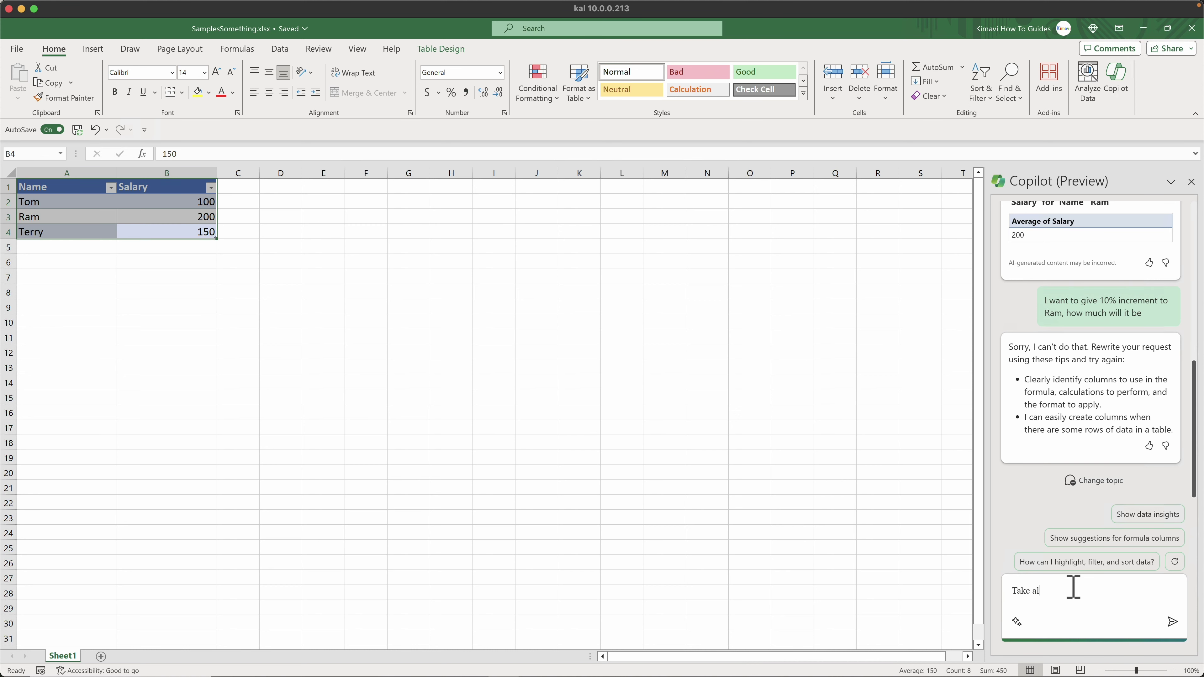
text(ook at Salary coulmn, give me another c)
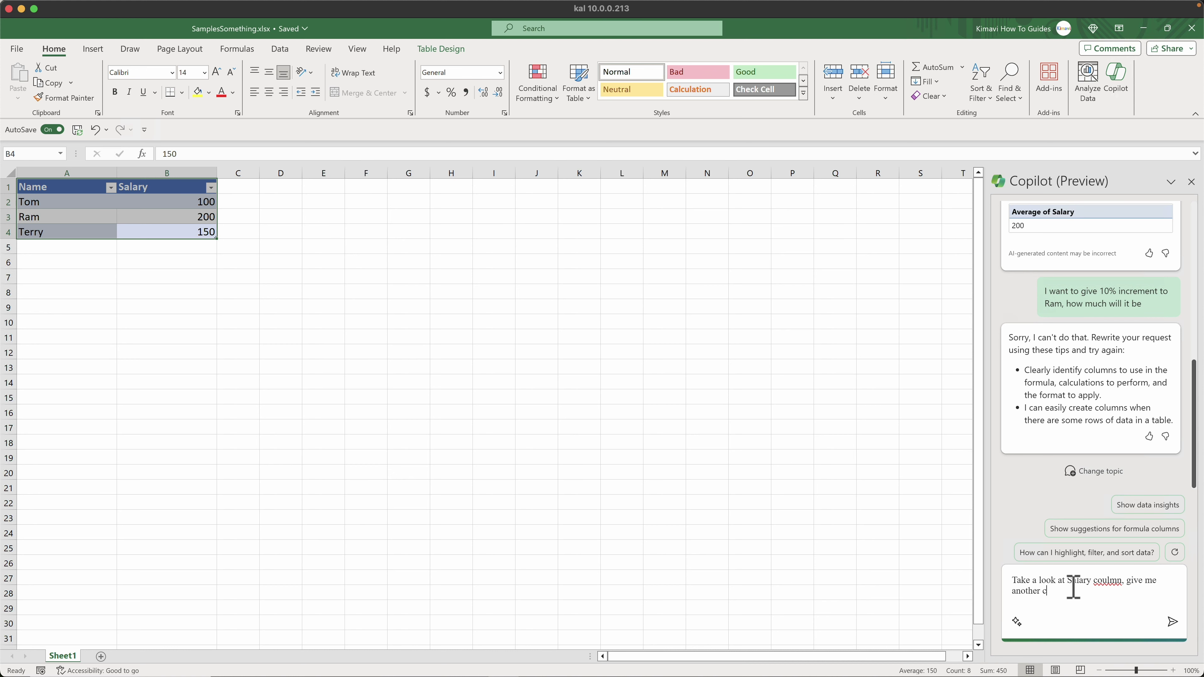
text(oulmns and add 10% increment to each row)
key(Return)
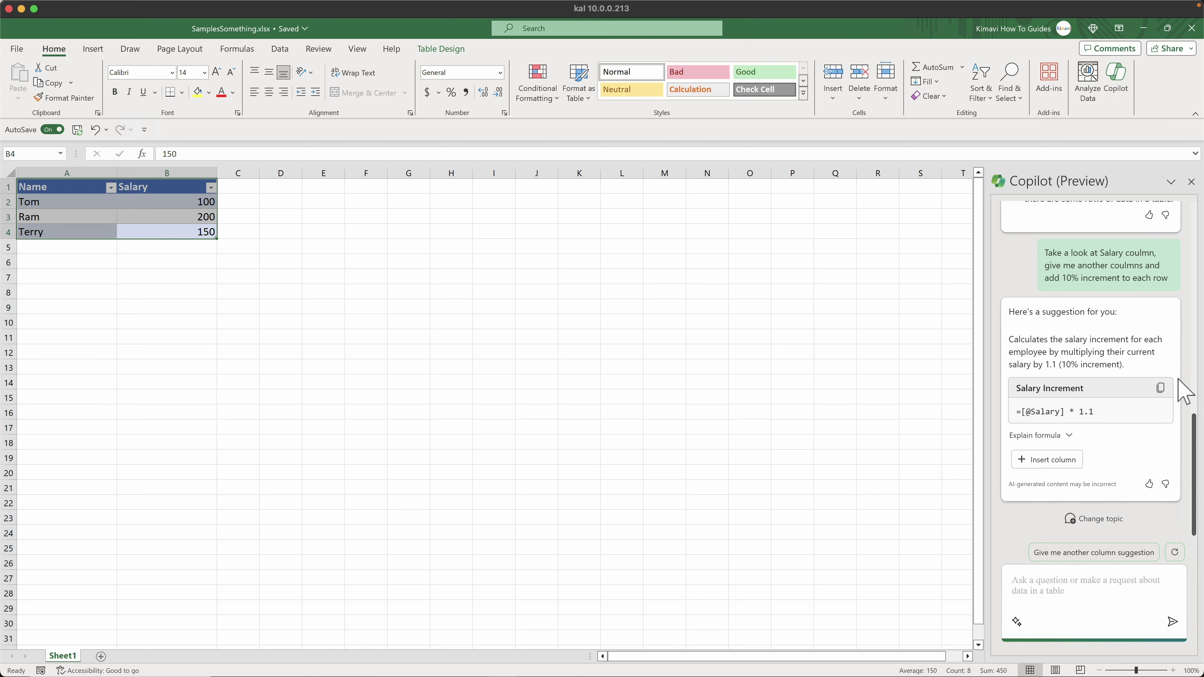
Copy Copilot's suggested Salary Increment formula and add a table column headed Increment in C1.
click(1158, 389)
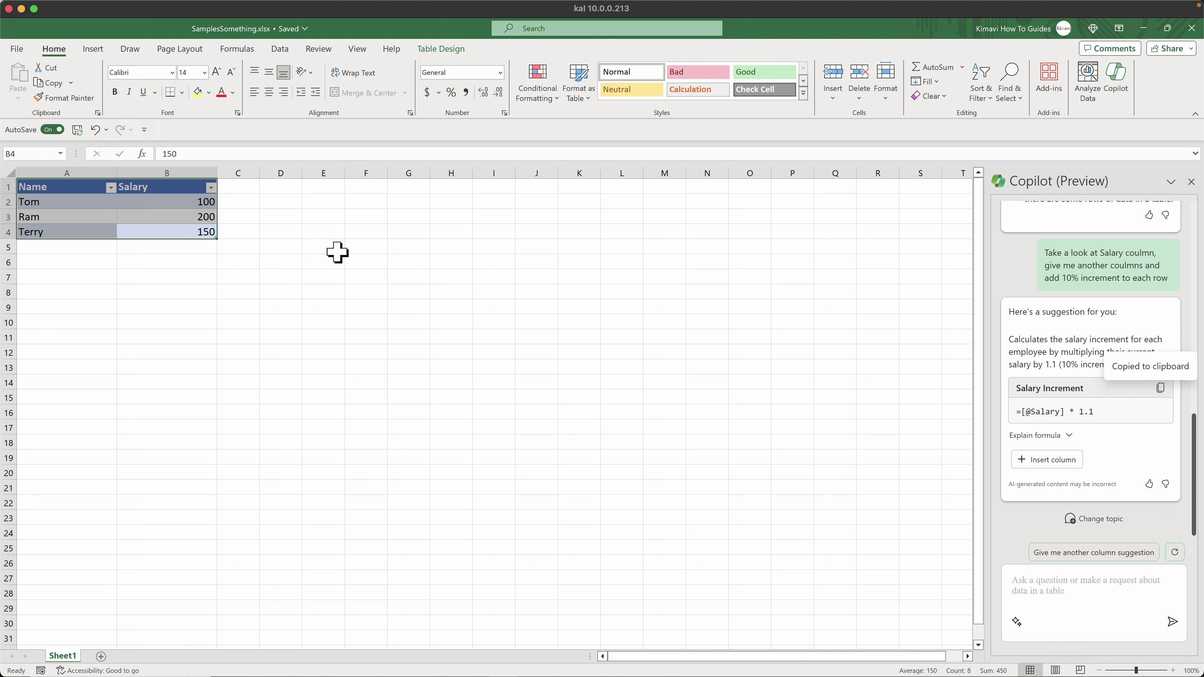
click(307, 246)
click(250, 189)
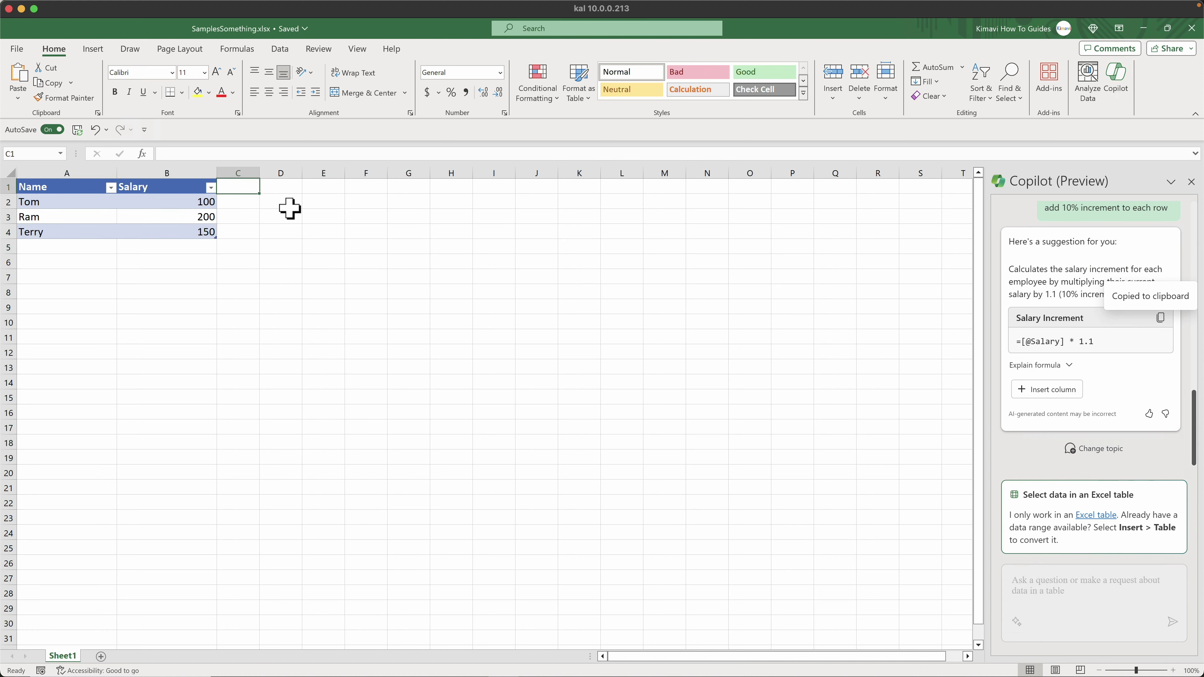
text(Increment)
key(Return)
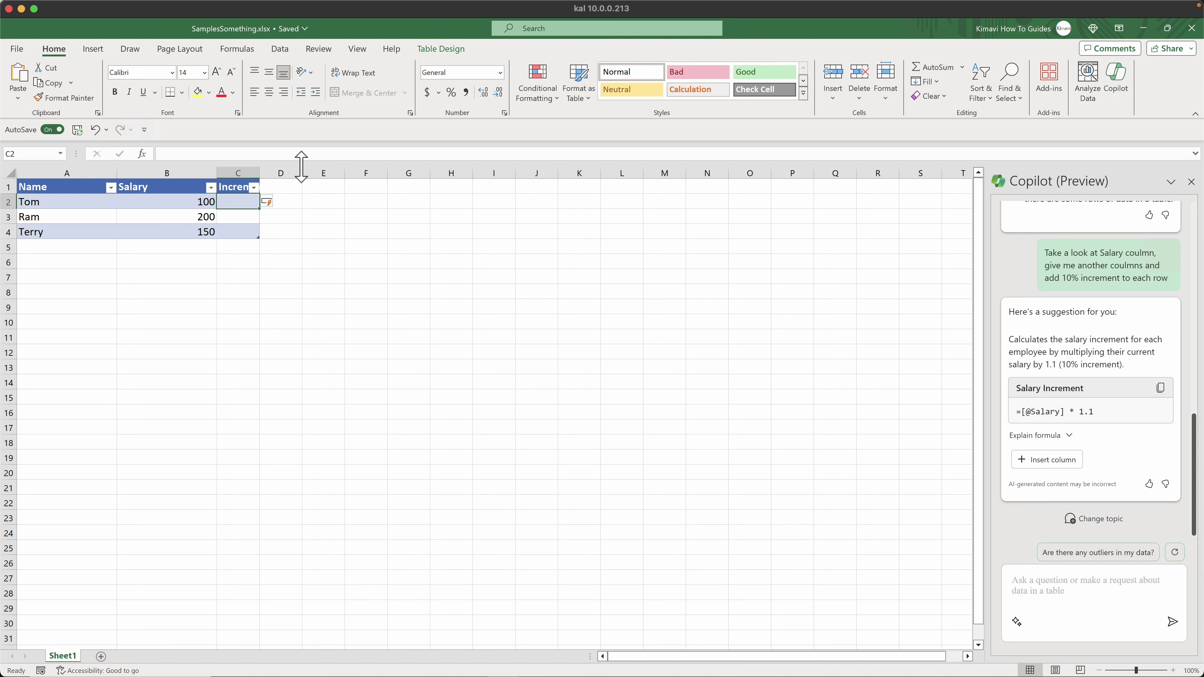
click(309, 153)
key(ctrl+v)
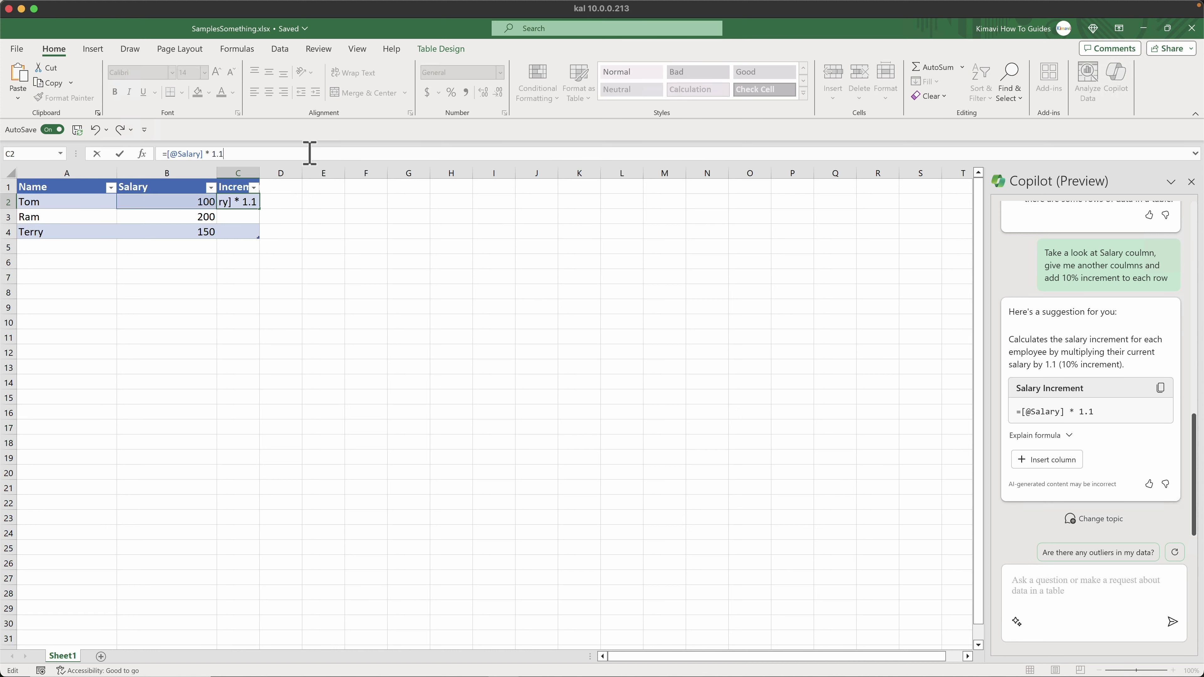
key(ctrl+Return)
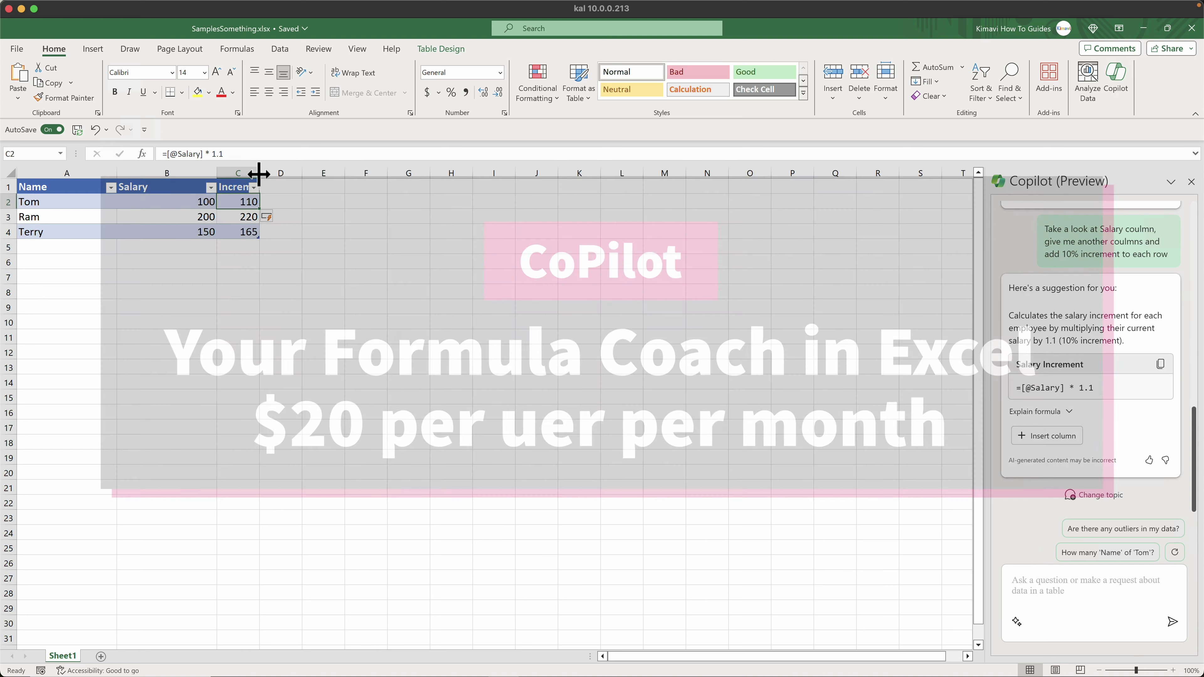
drag(260, 173, 334, 164)
click(316, 266)
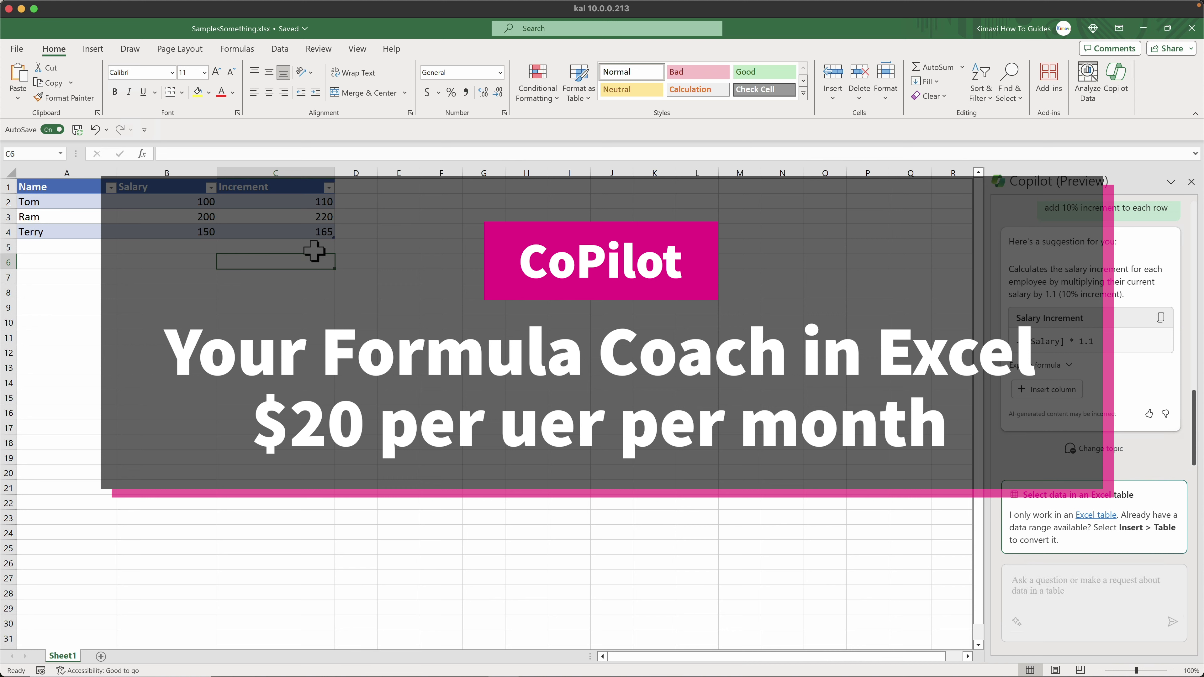
Append a last name to each of the three entries in the Name column, cells A2 to A4.
click(86, 206)
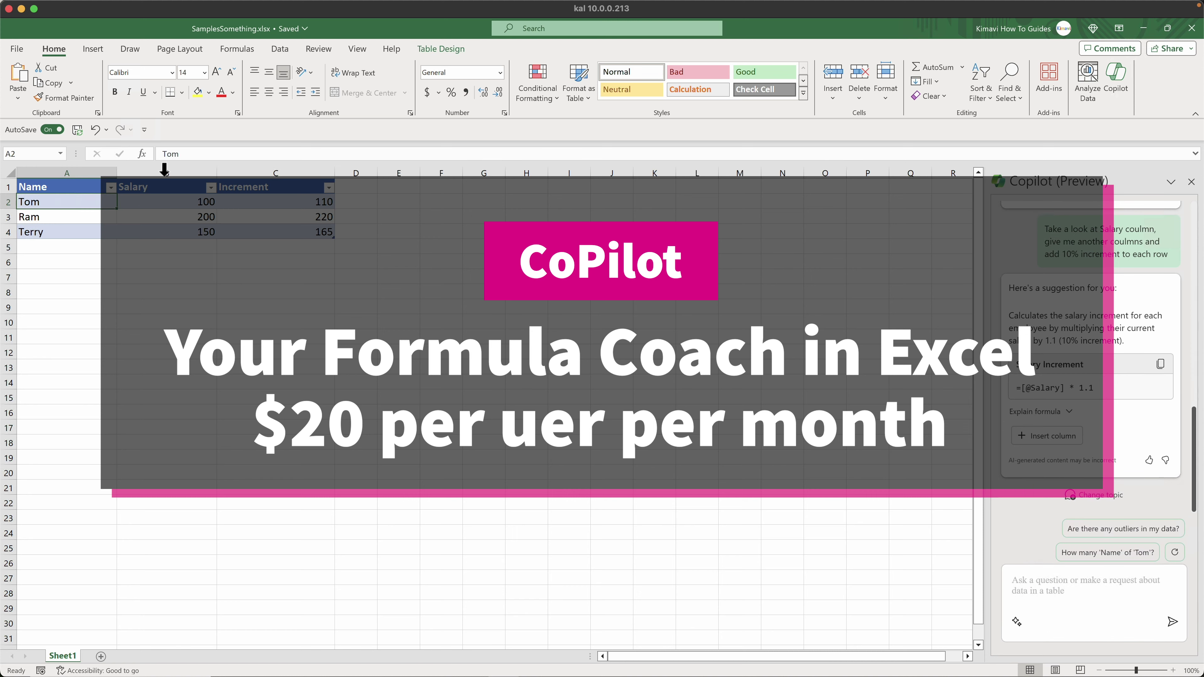
click(220, 156)
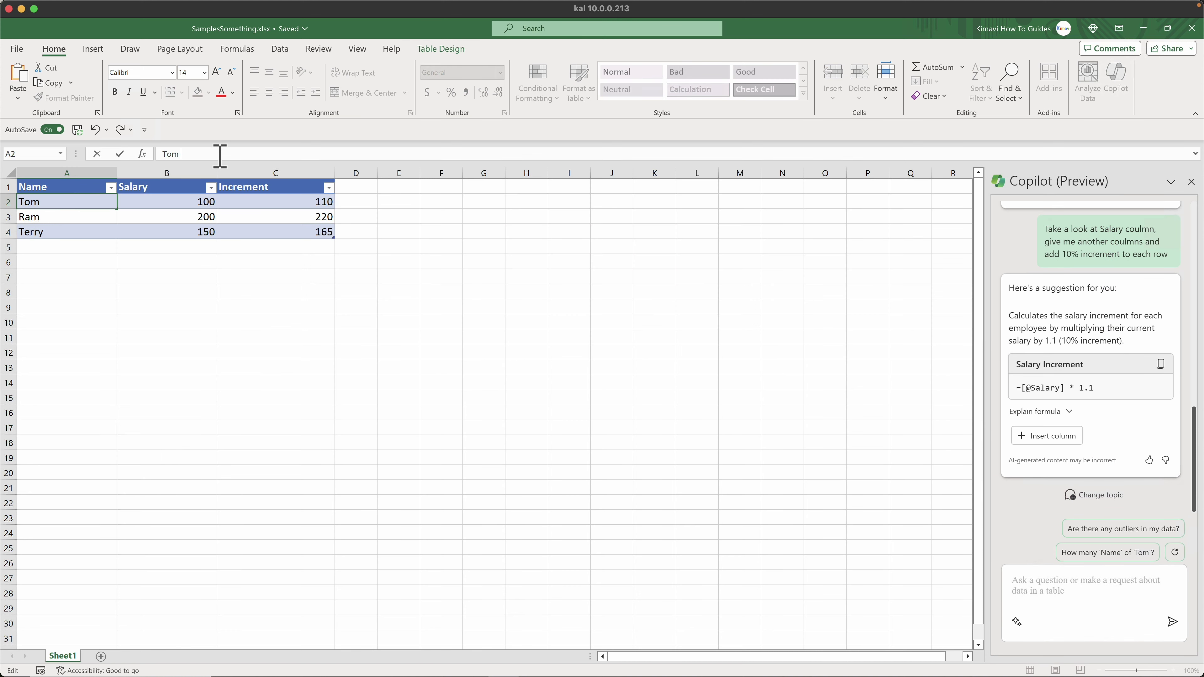
text(Last)
key(Return)
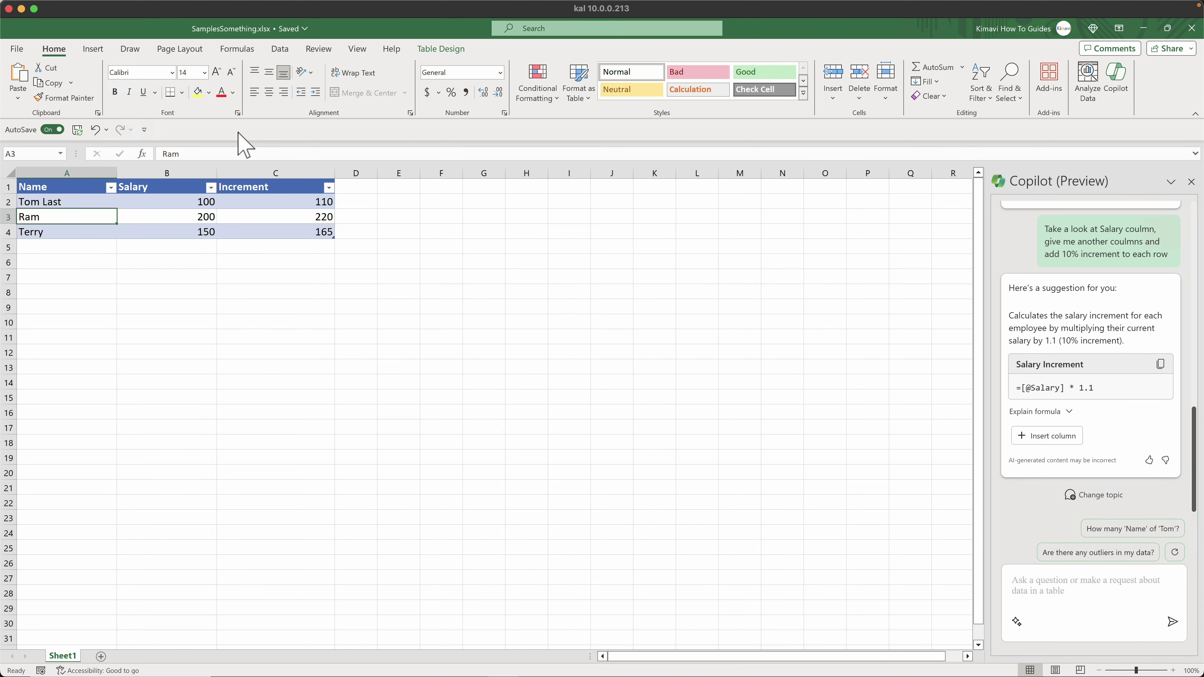
click(220, 156)
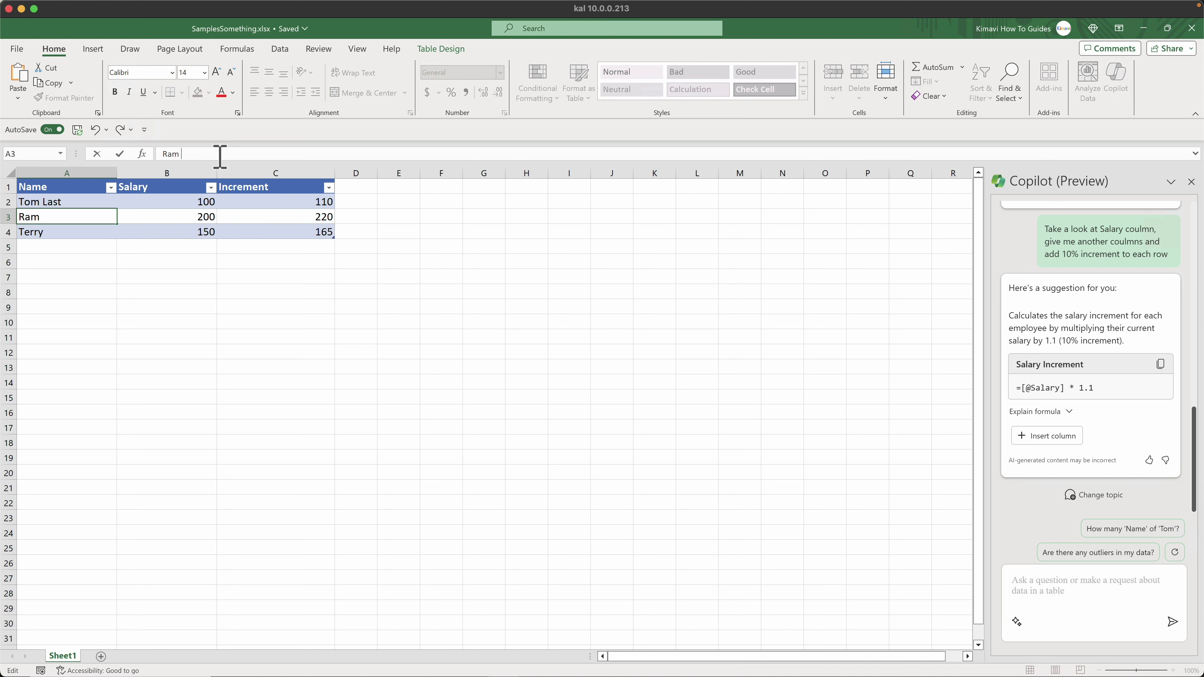
text(Sharma)
key(Return)
click(220, 156)
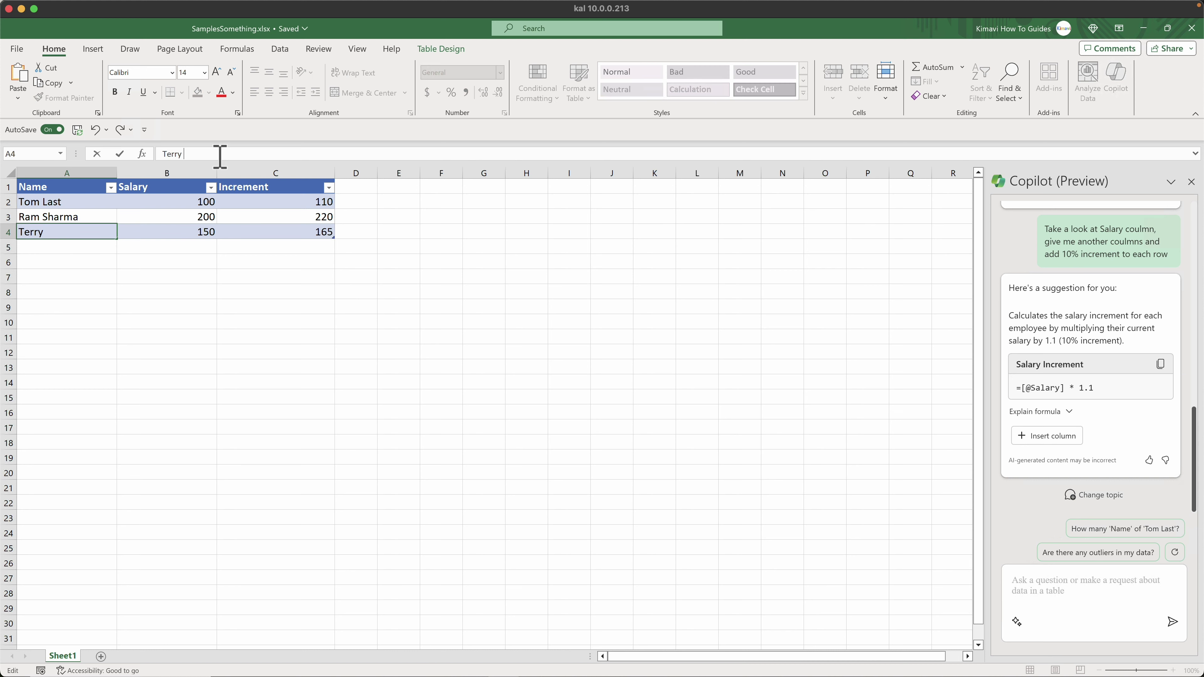
text(K)
key(BackSpace)
text(Queen)
key(Return)
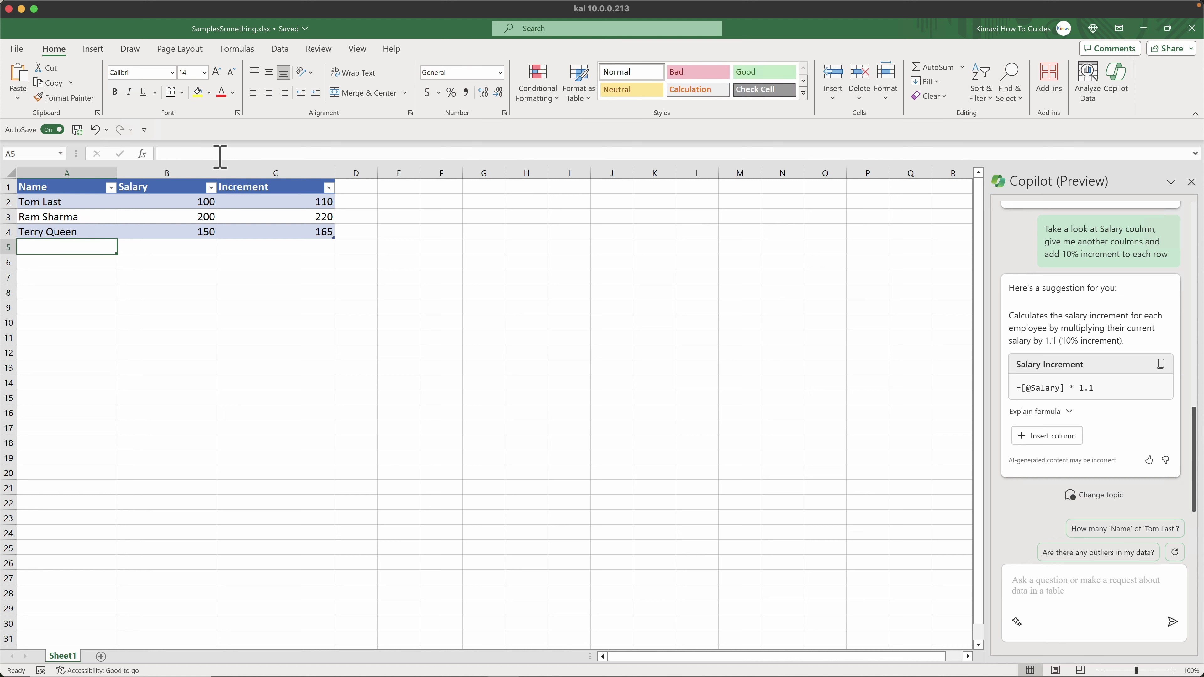
key(Up)
key(Up)
key(Up)
key(Right)
key(Right)
key(Right)
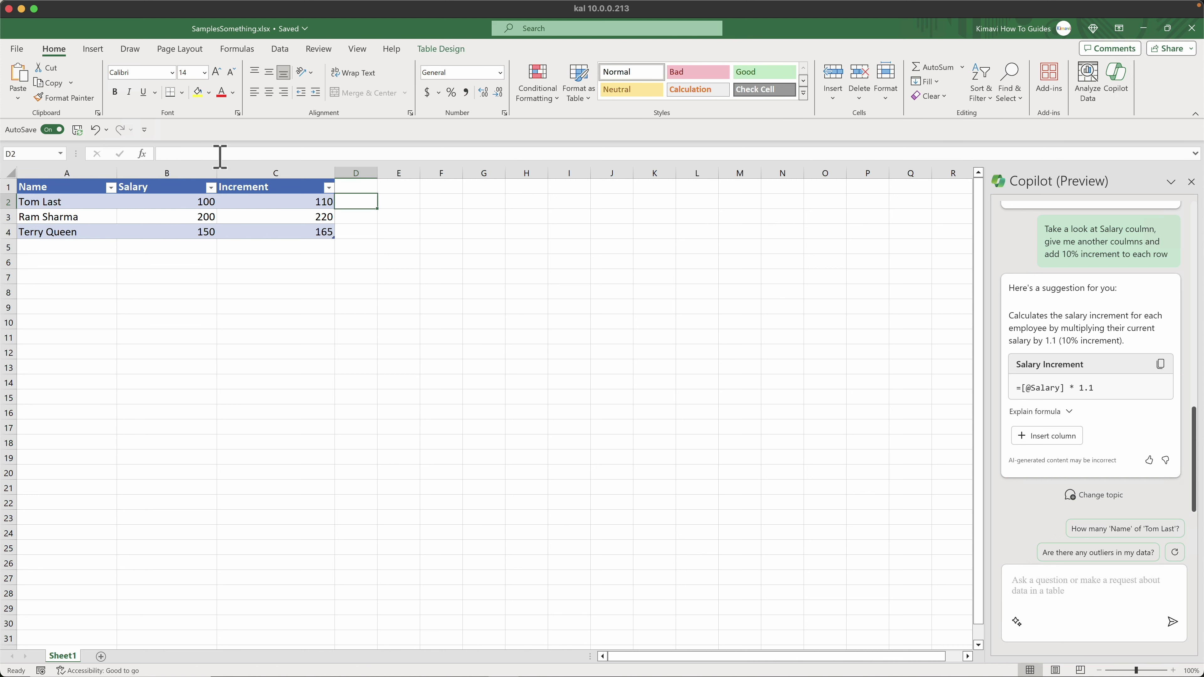
key(Left)
key(Left)
key(Left)
key(Right)
key(Right)
key(Right)
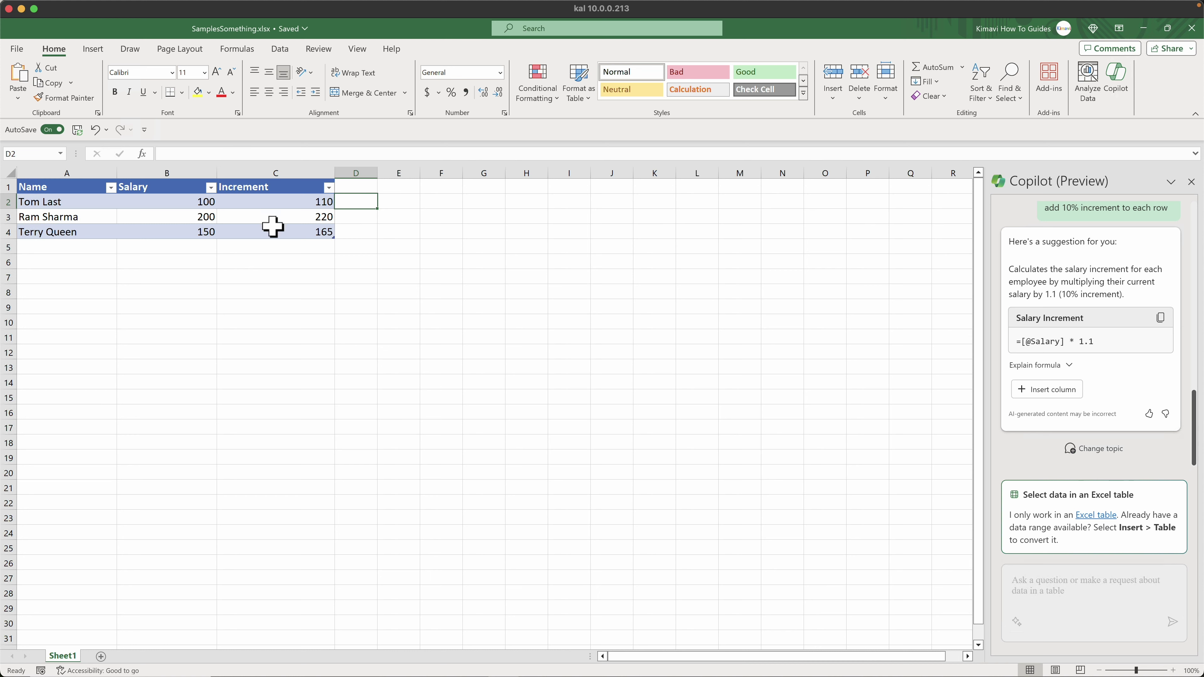
Select the table range A1:C4 and ask Copilot how to separate first and last names into two new columns.
drag(274, 229, 81, 188)
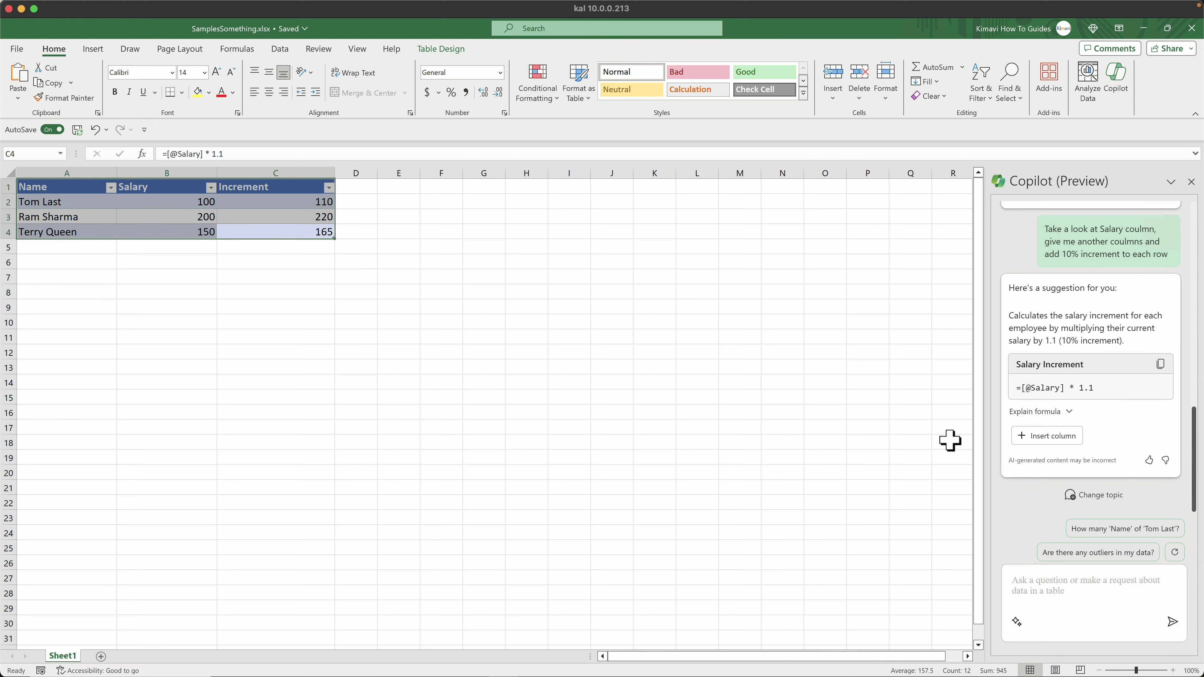
click(1089, 595)
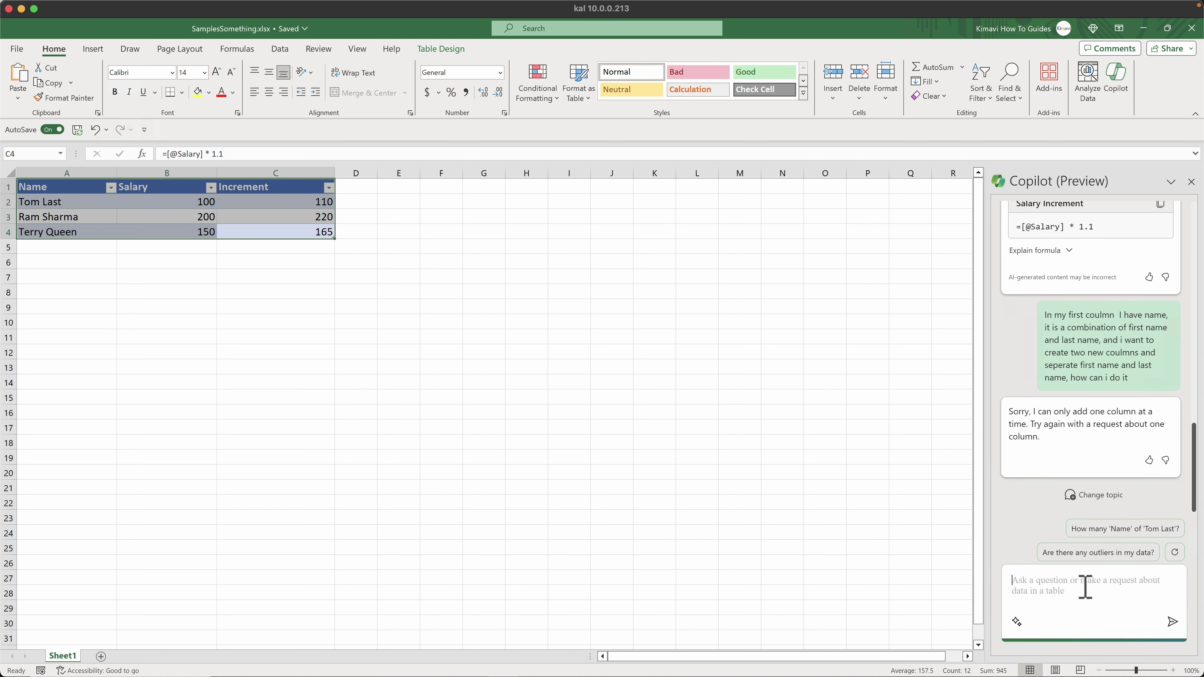
Ask Copilot for a formula to separate words by space.
text(Give me a)
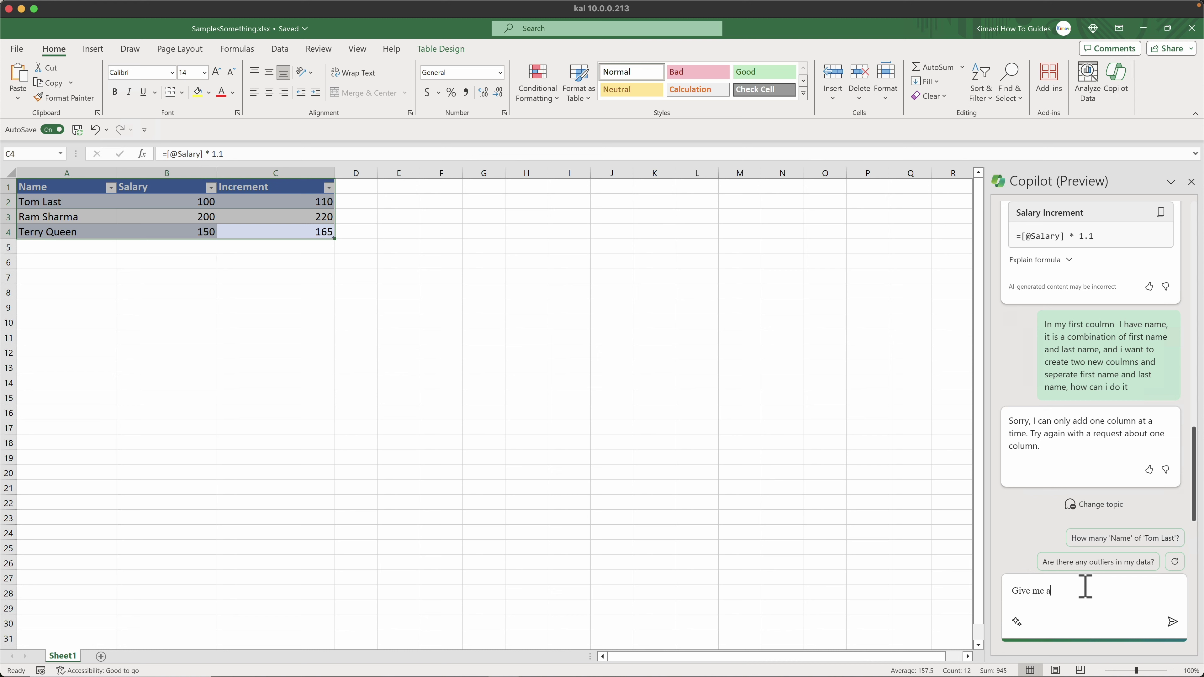
text( formula to seperate words by space)
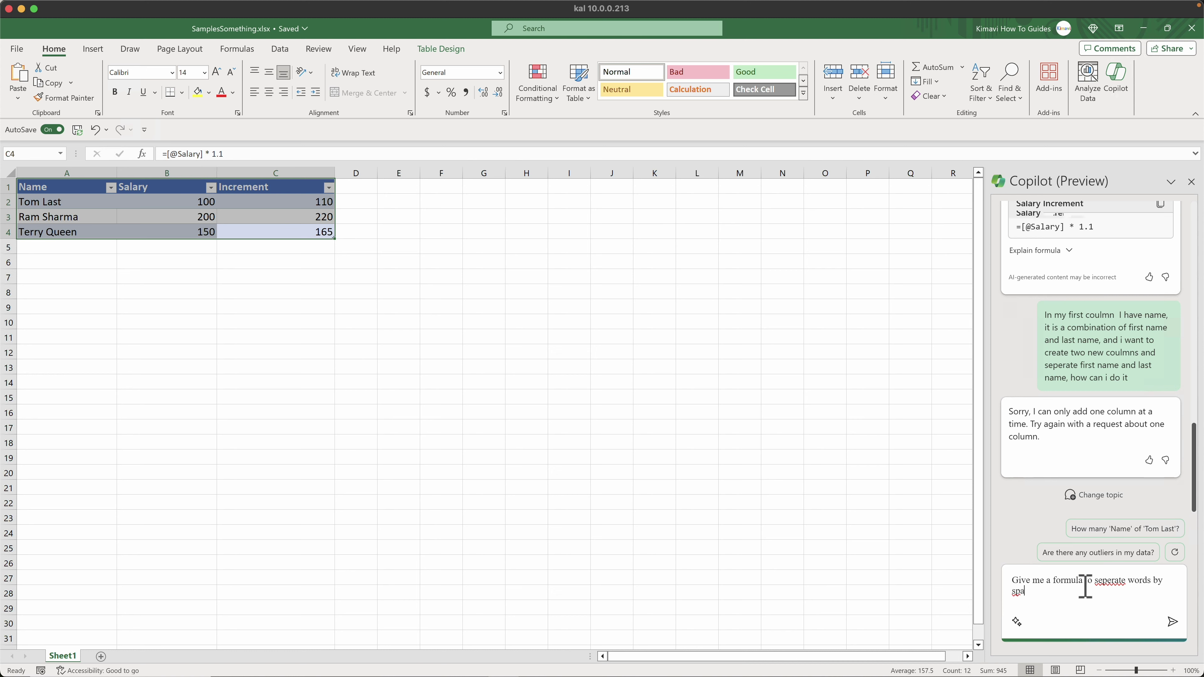
key(Return)
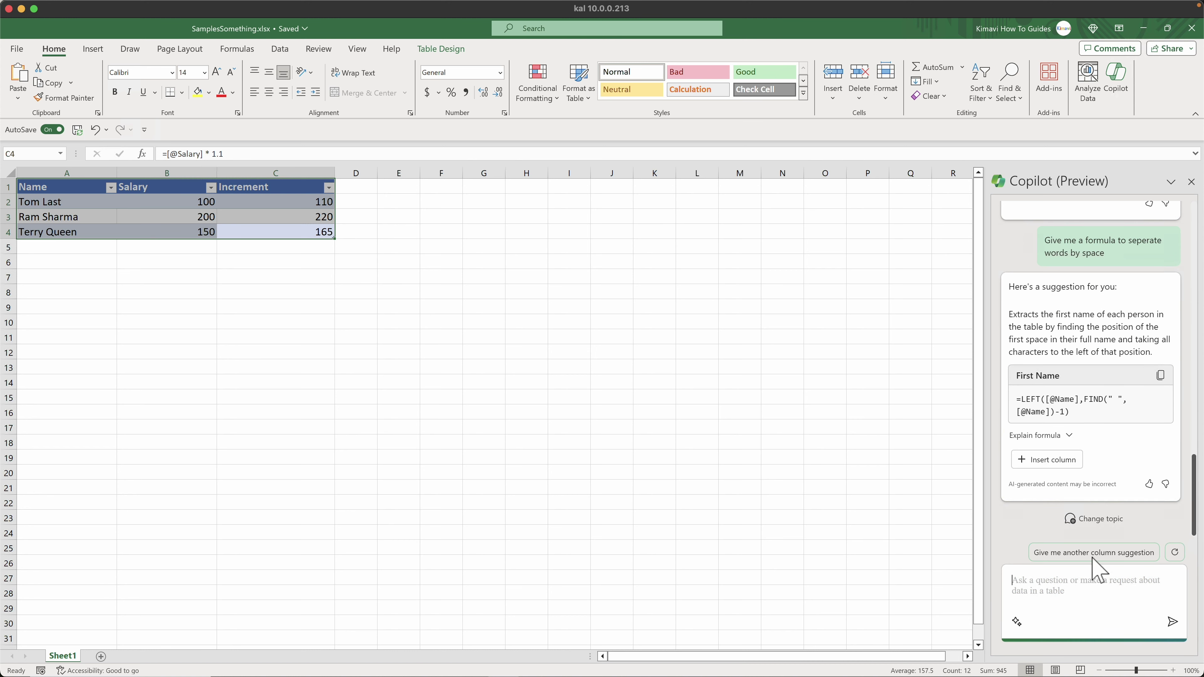
Copy Copilot's suggested First Name formula and add a table column headed First in D1.
drag(1076, 409, 1009, 399)
key(ctrl+c)
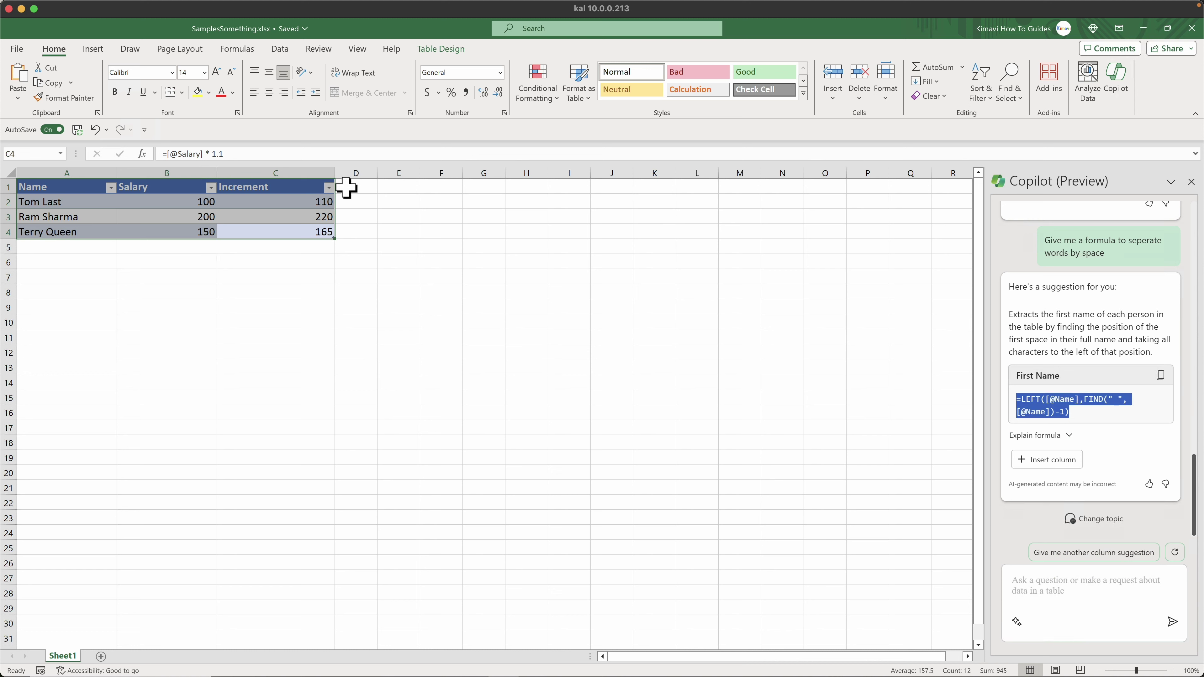
click(360, 189)
text(First)
key(Return)
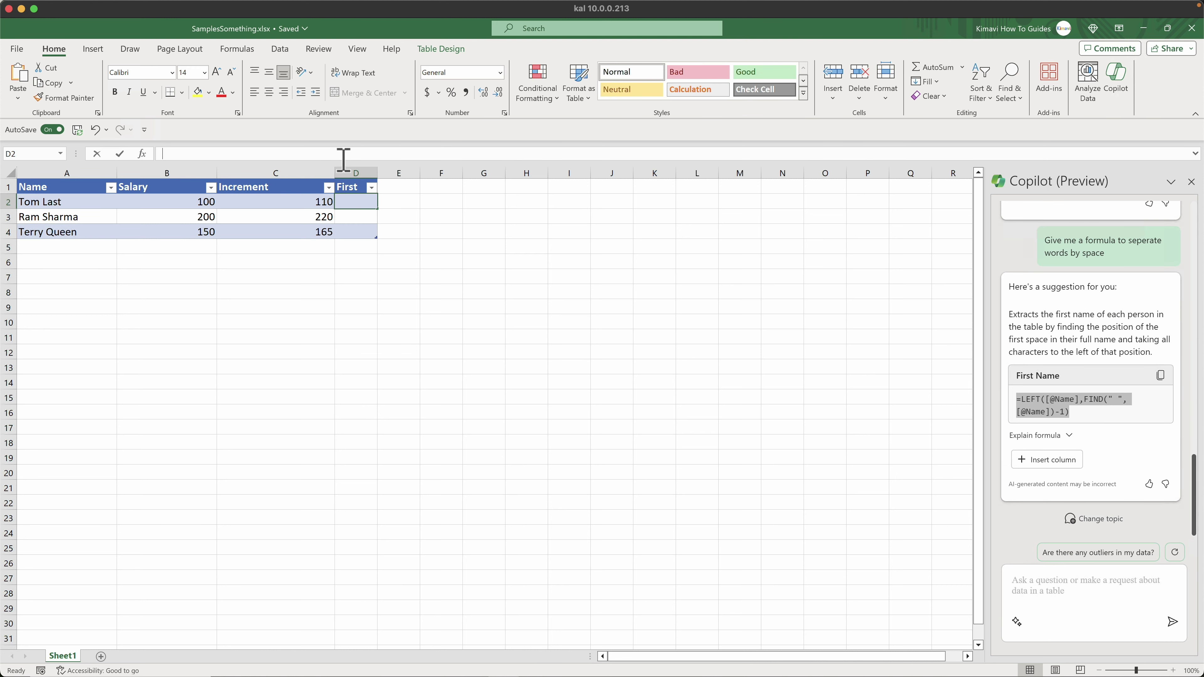
key(ctrl+v)
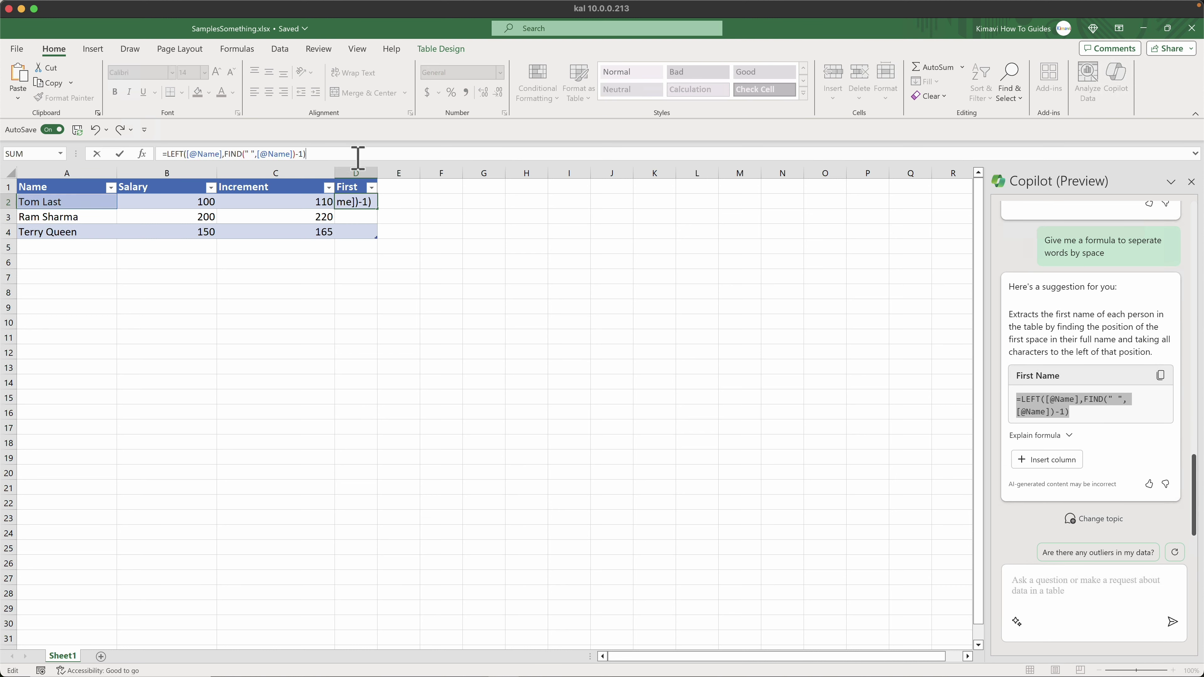
key(Return)
key(Up)
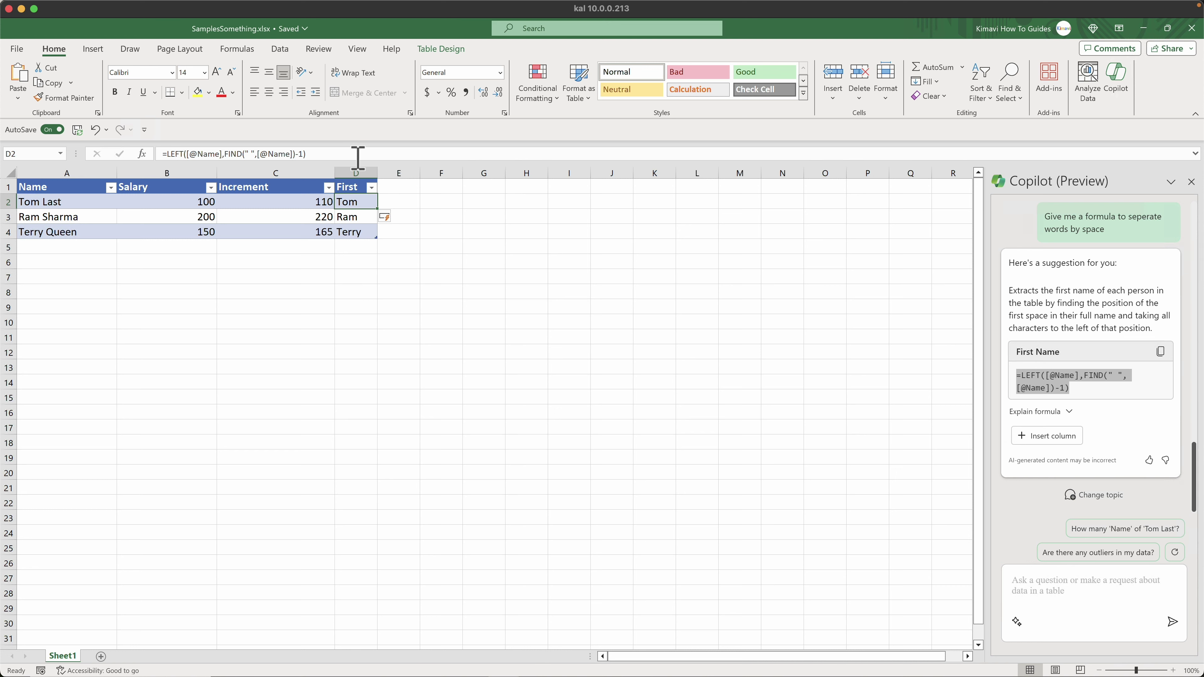
Expand Copilot's explanation of the First Name formula and read how LEFT and FIND are used.
click(1065, 412)
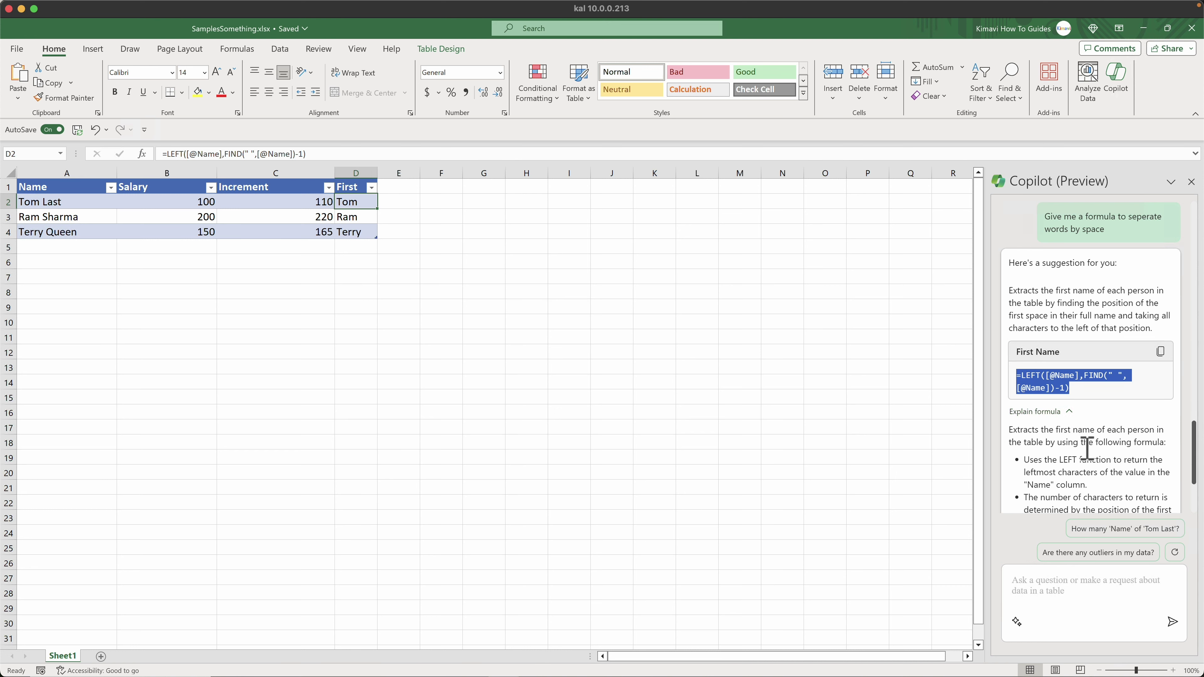
scroll(1087, 451, down, 3)
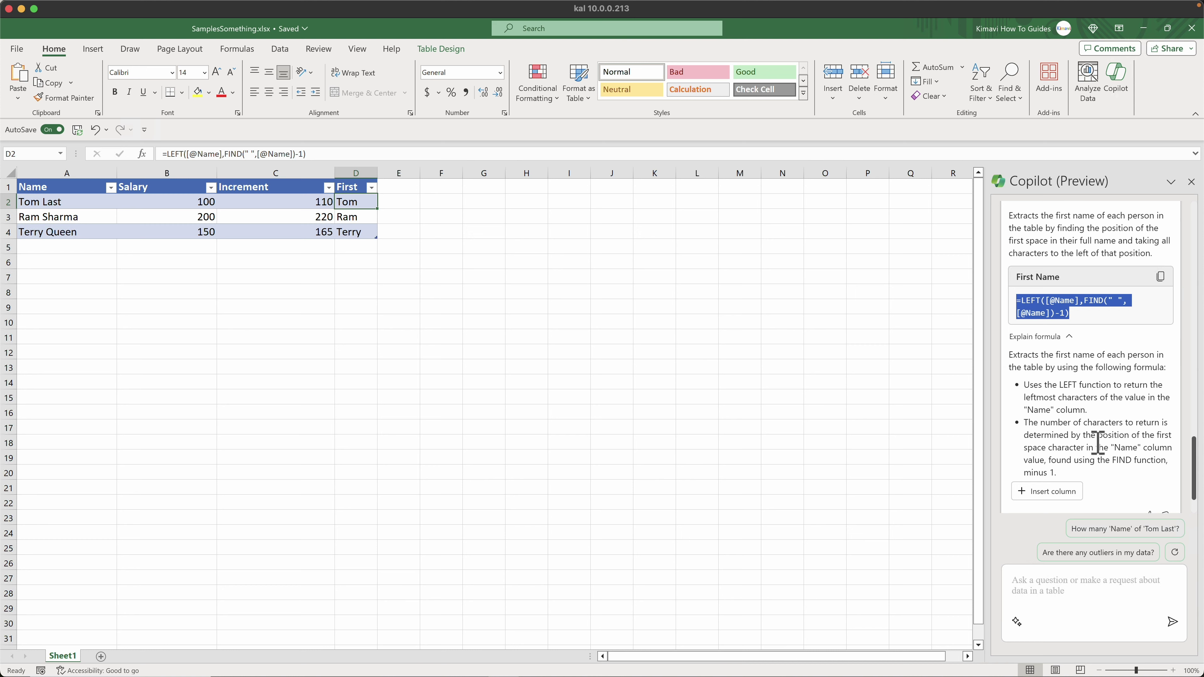
scroll(1096, 446, down, 2)
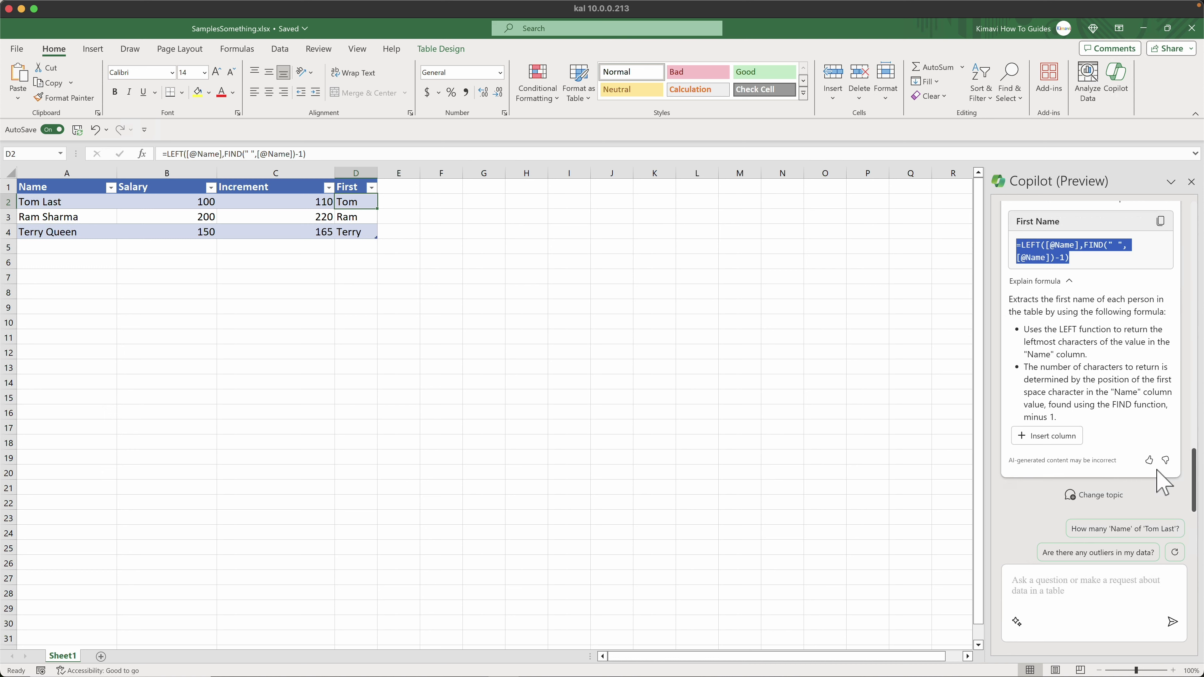
Ask Copilot to help write a formula for last name.
click(1078, 589)
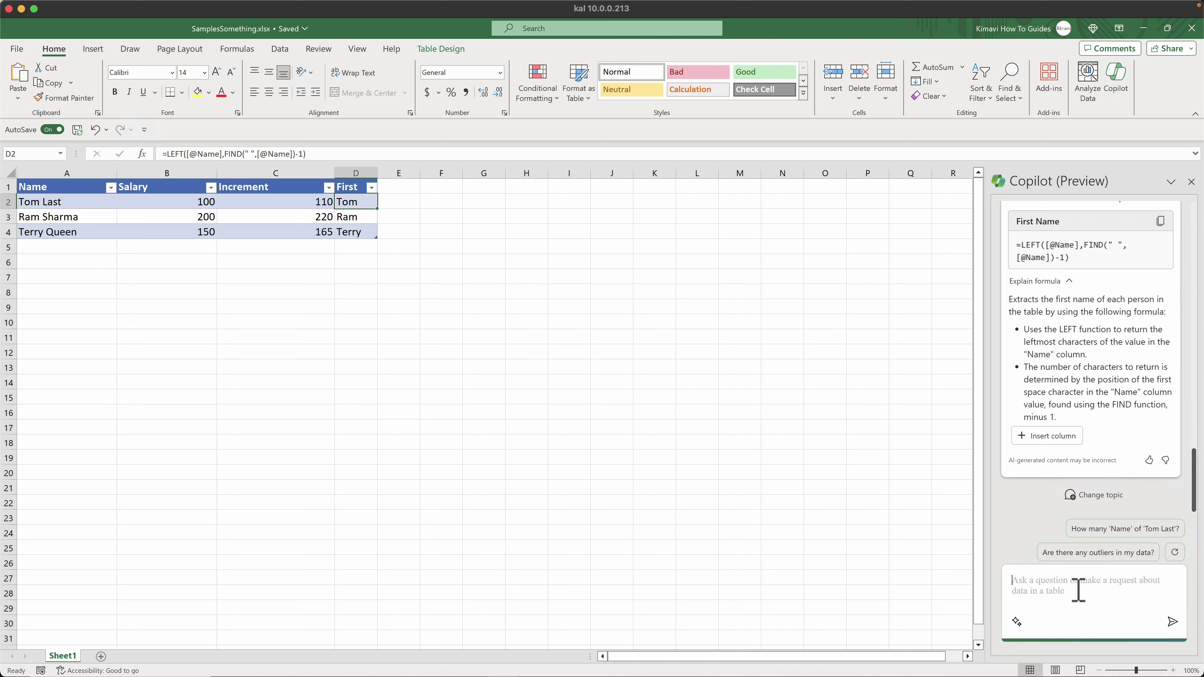
text(Now help me w)
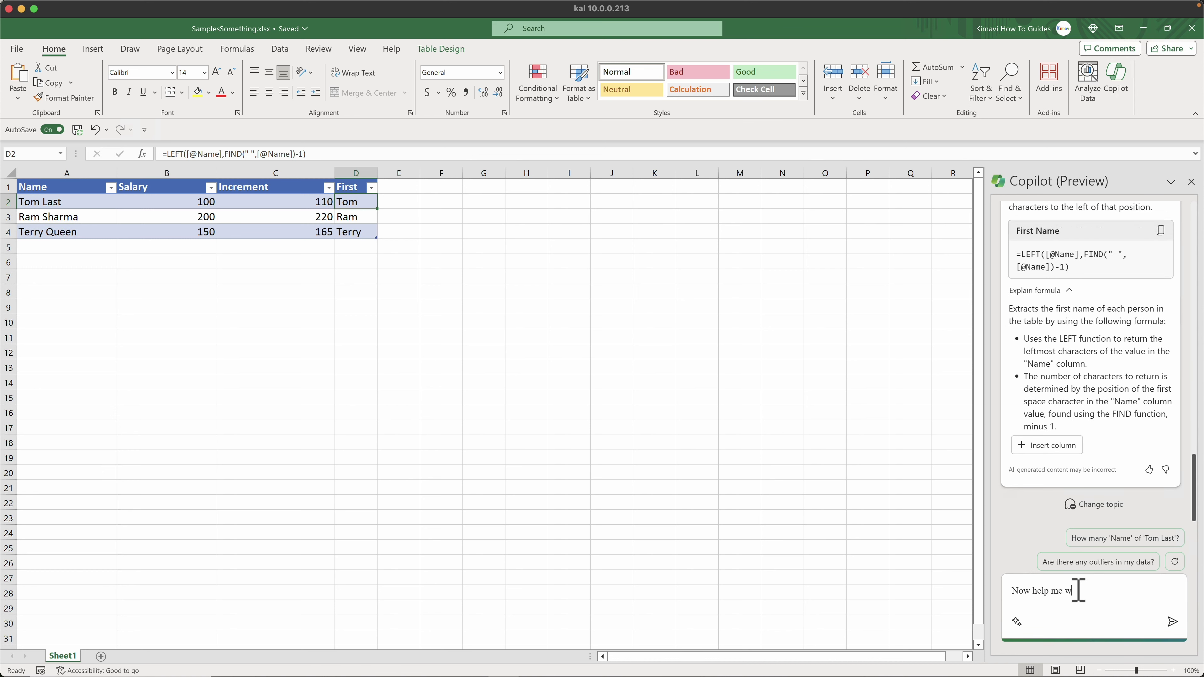
text(rite a forumla for last name)
key(Return)
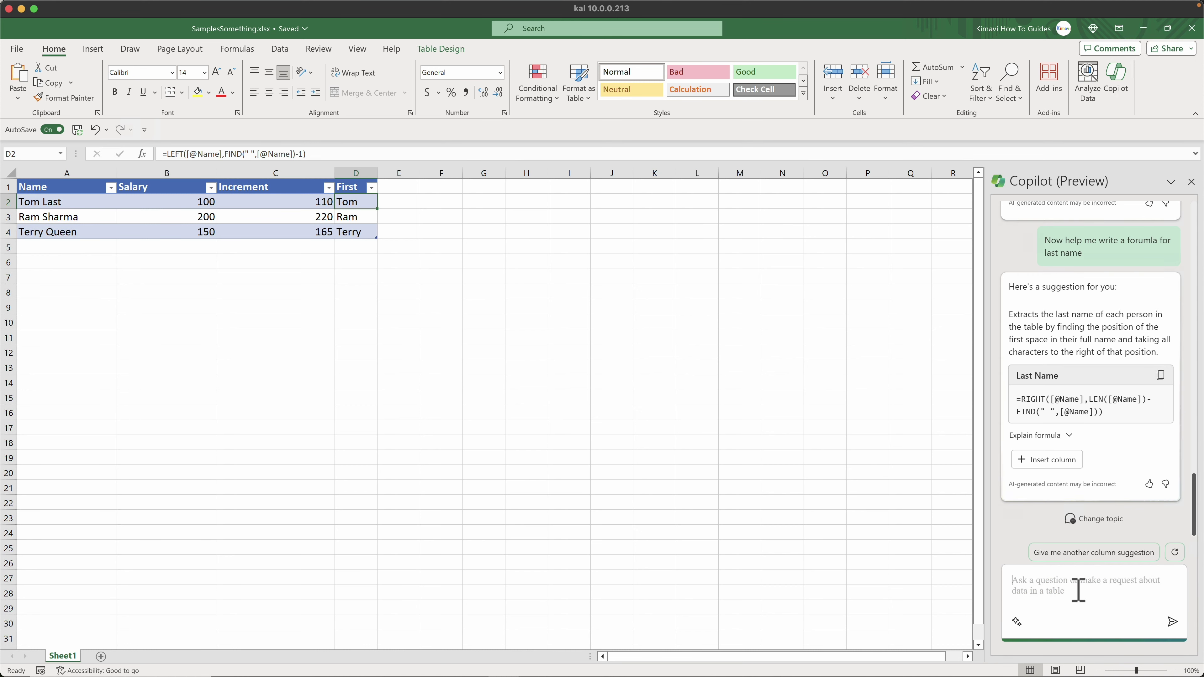
click(1159, 375)
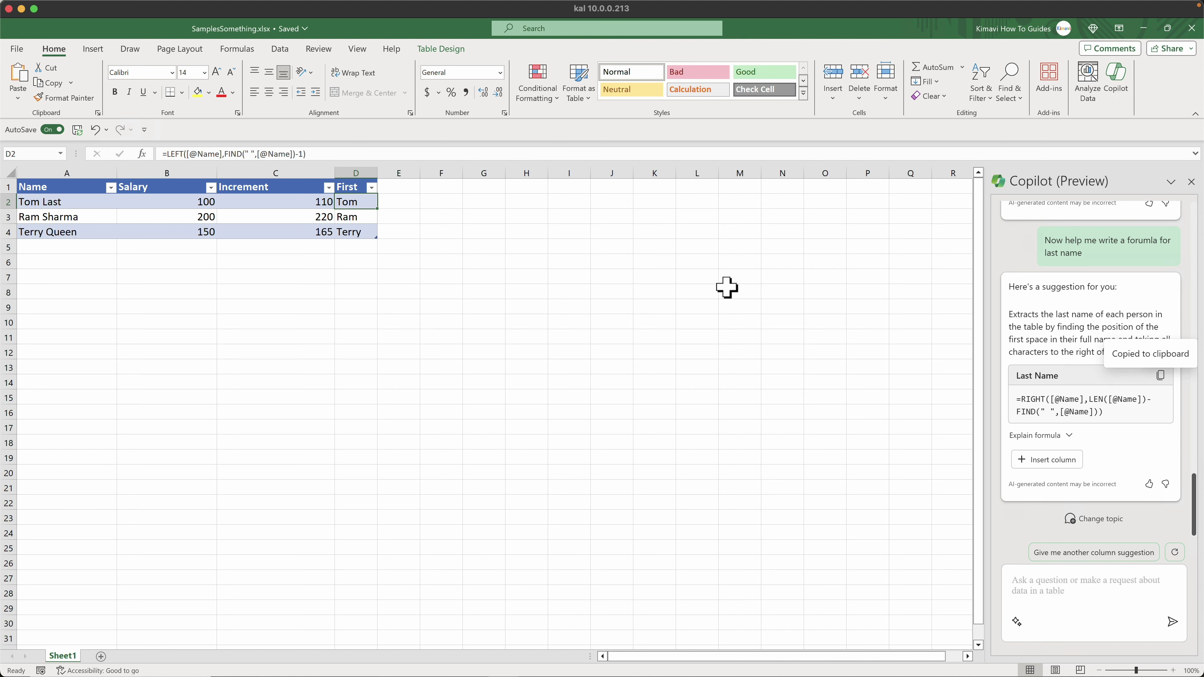
click(403, 203)
click(401, 155)
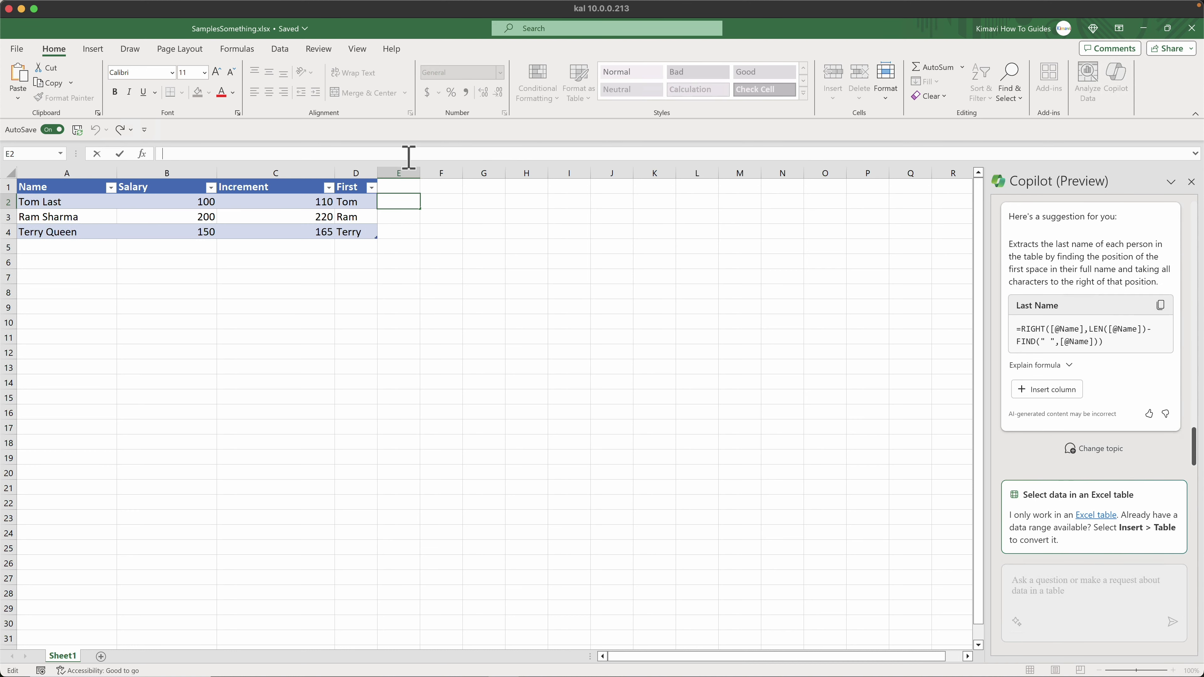
key(ctrl+v)
key(Return)
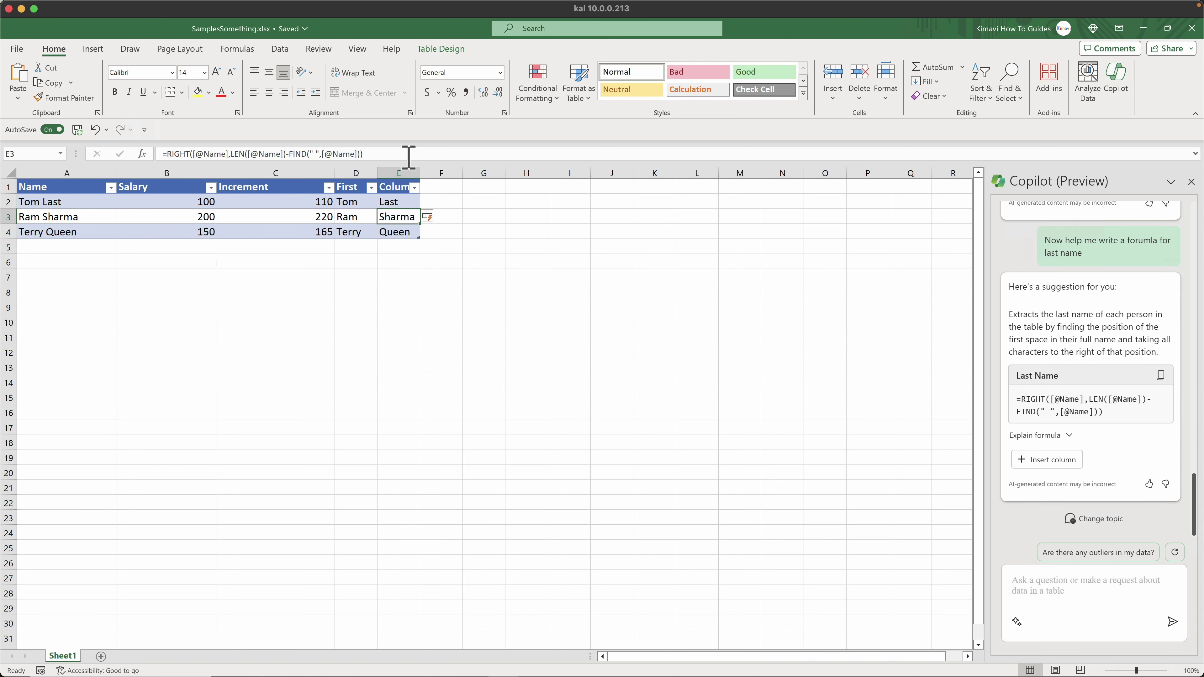
Widen column E so that its full header fits.
key(Up)
key(Up)
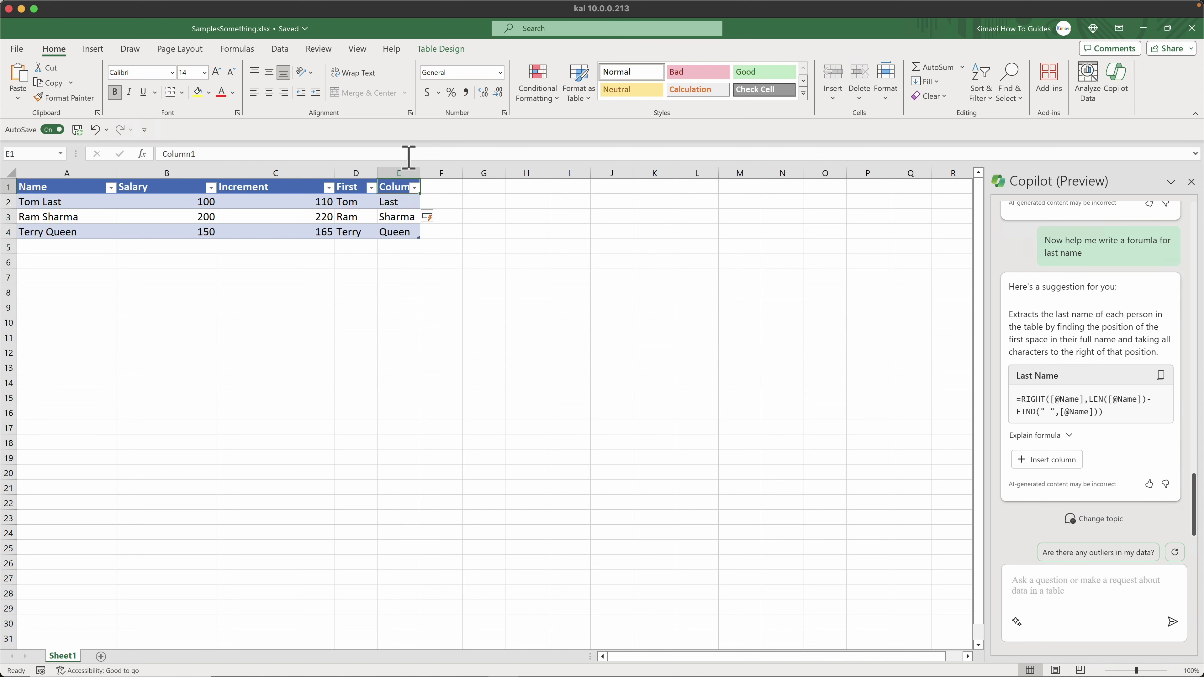
drag(420, 173, 458, 172)
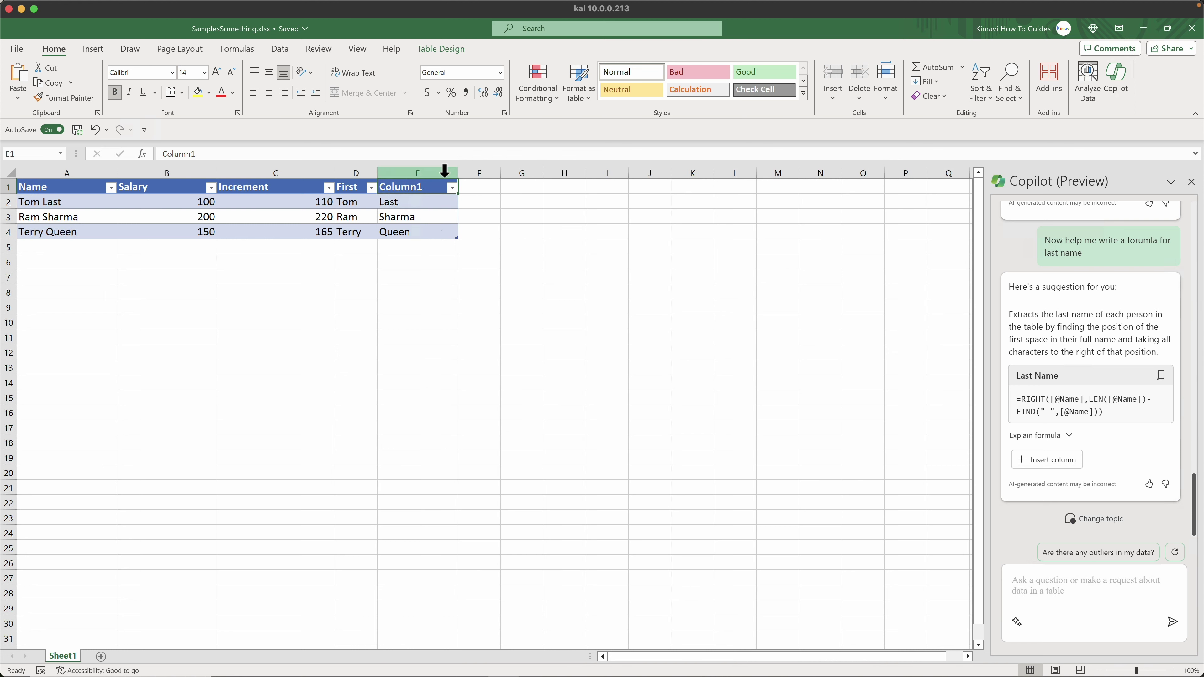
Examine the last-name formula in E2 and leave the cell.
click(407, 202)
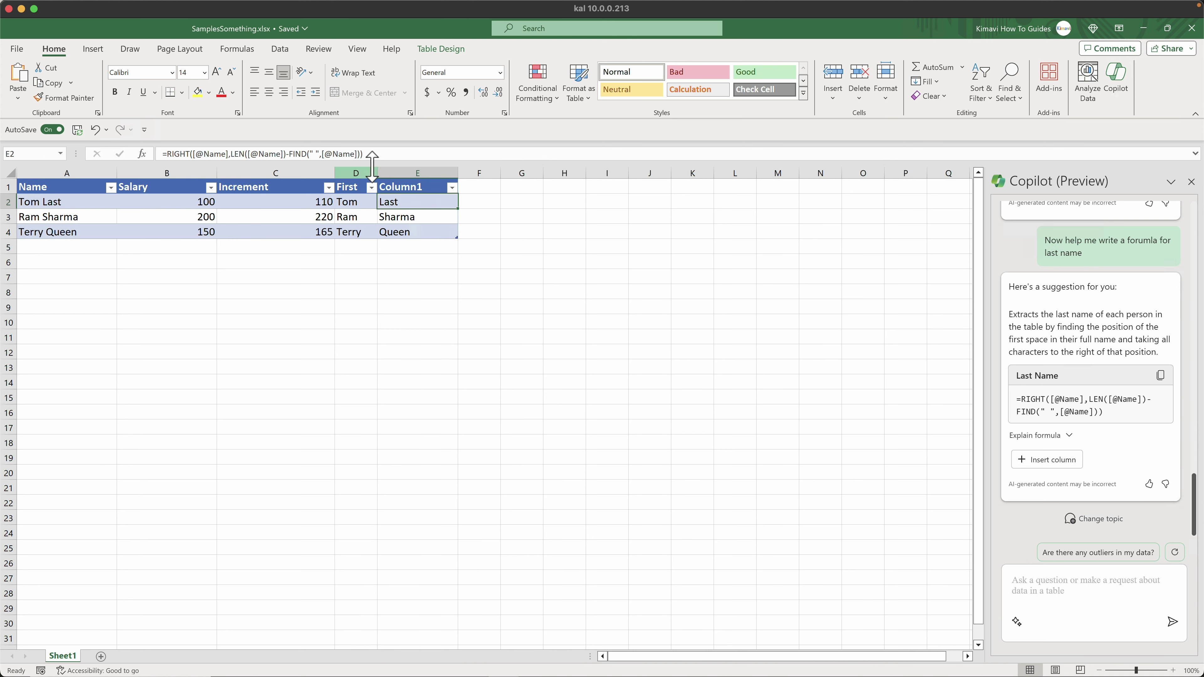
click(379, 154)
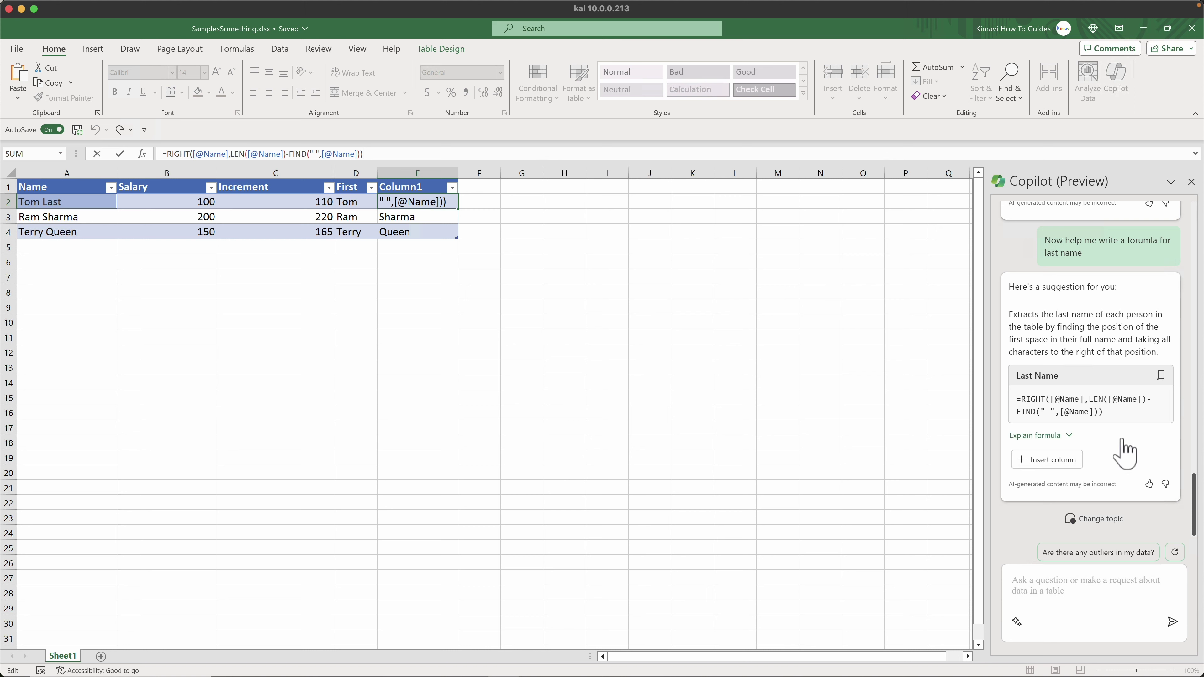
click(583, 337)
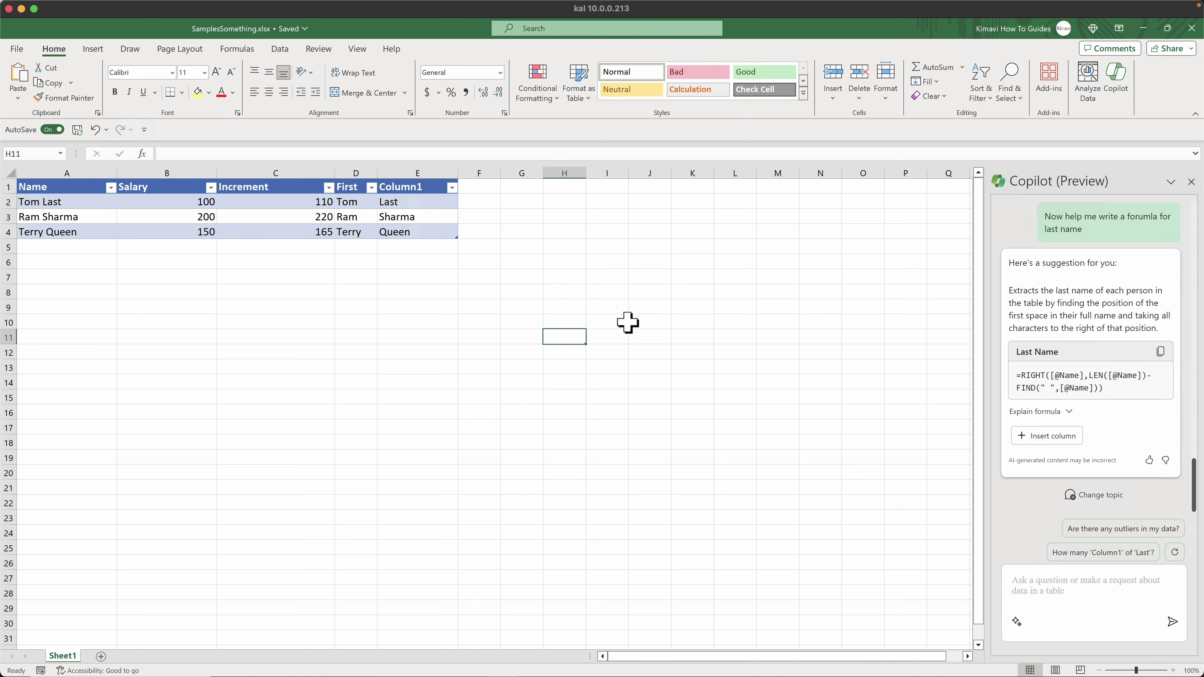
click(304, 206)
click(232, 154)
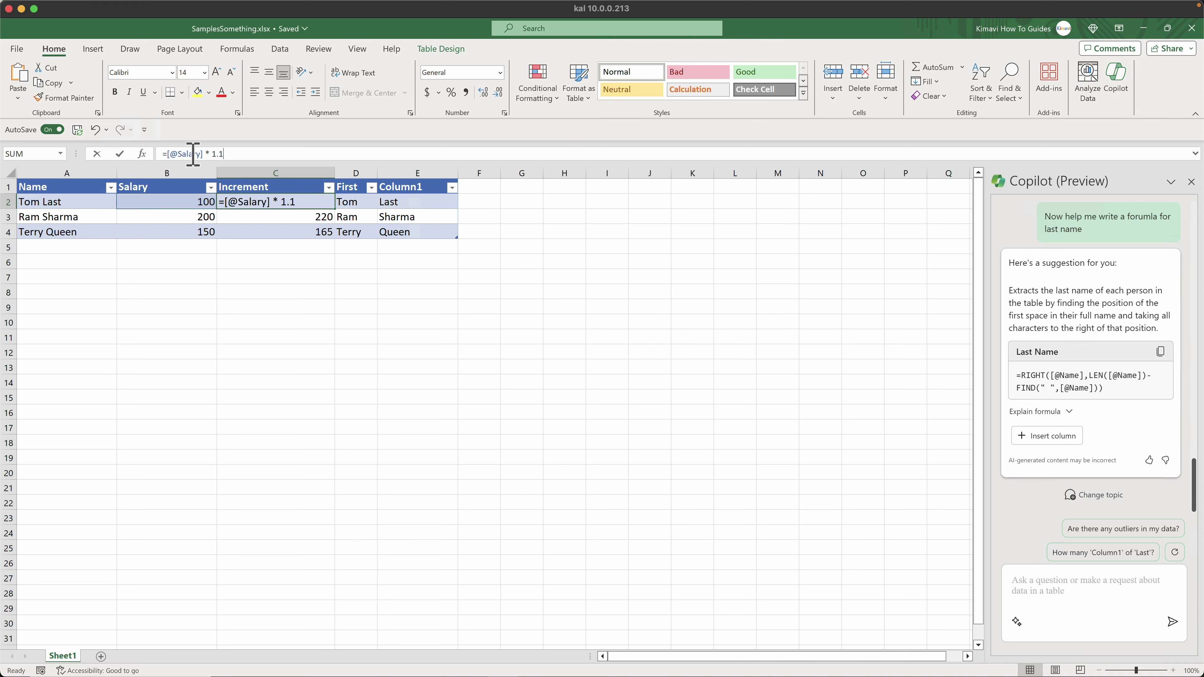
drag(223, 153, 159, 153)
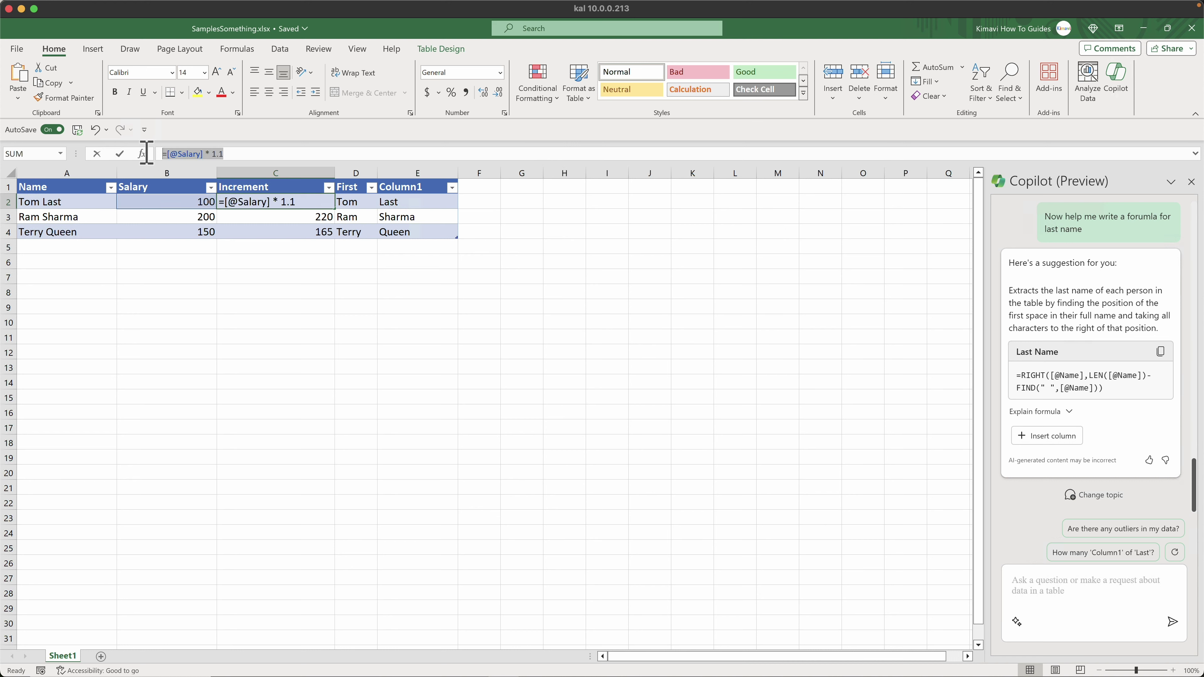
click(329, 318)
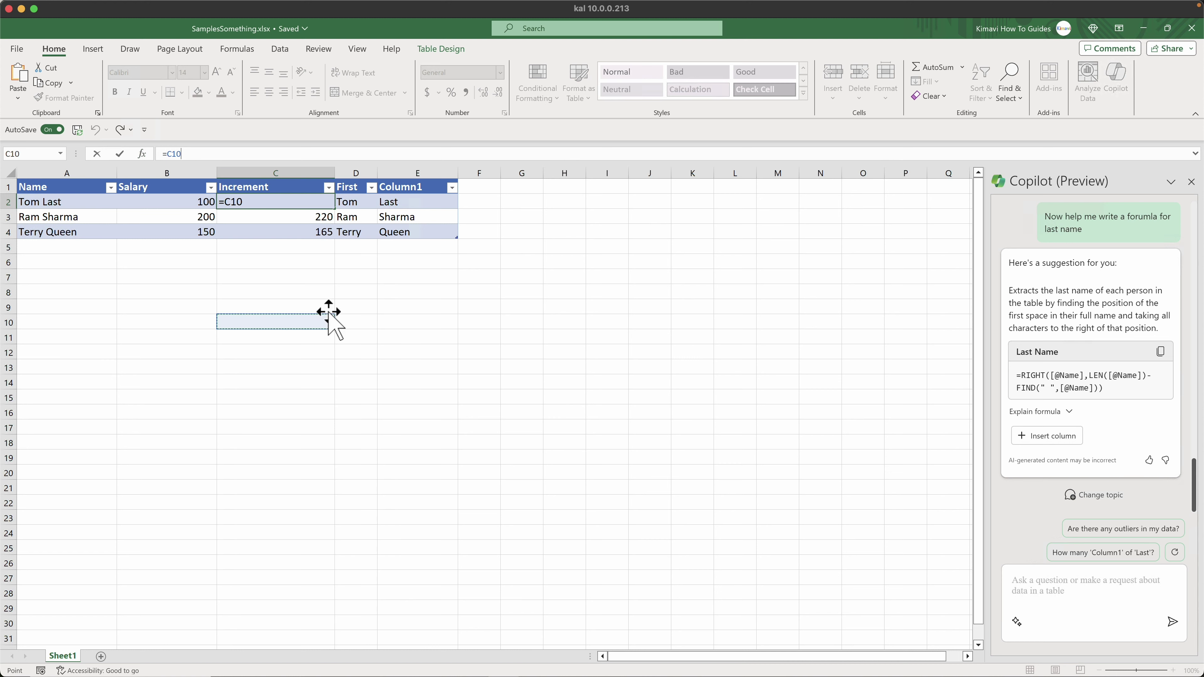
click(353, 206)
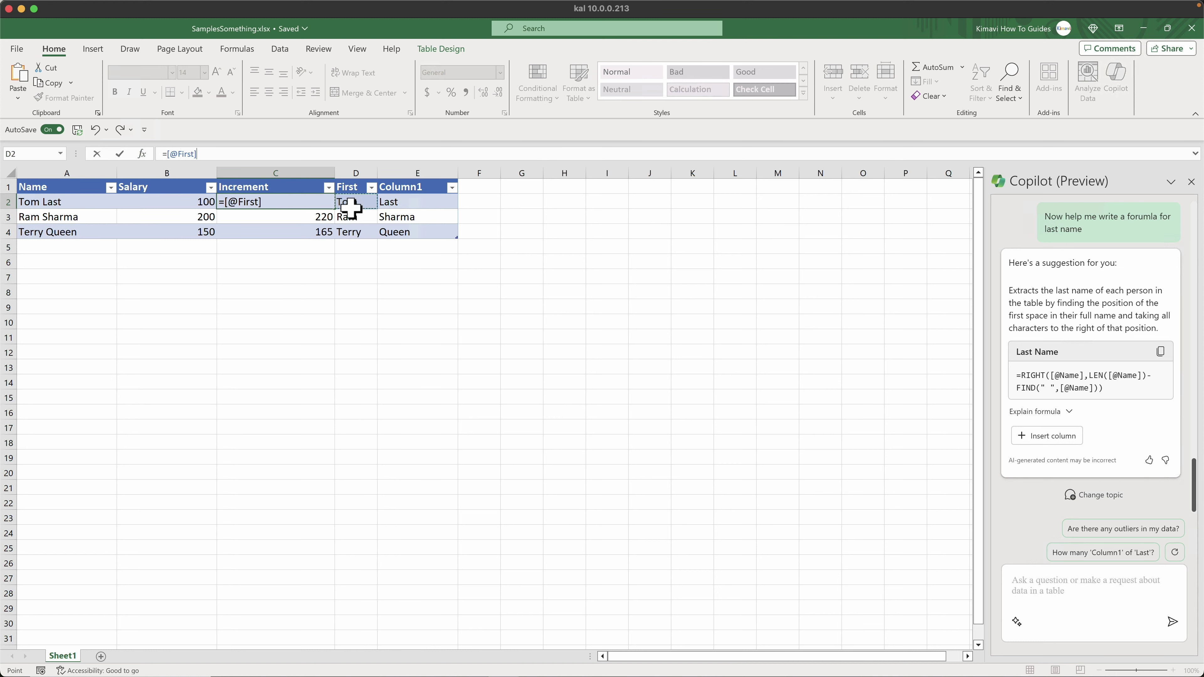
click(404, 205)
click(395, 249)
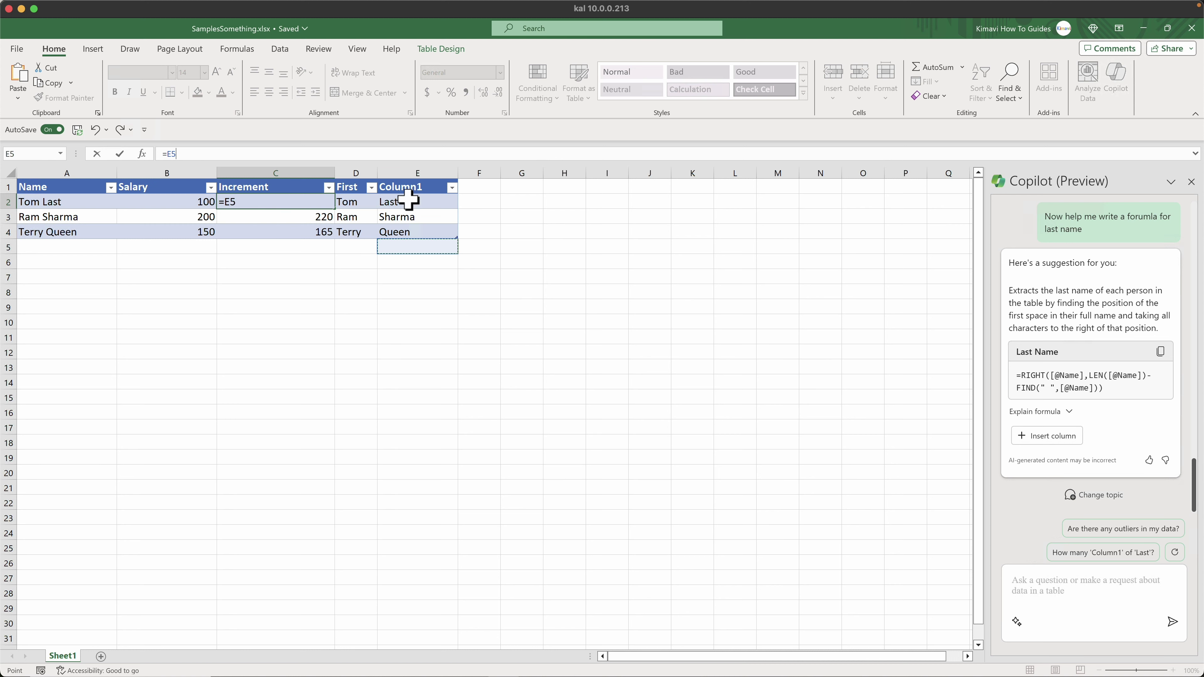
click(407, 201)
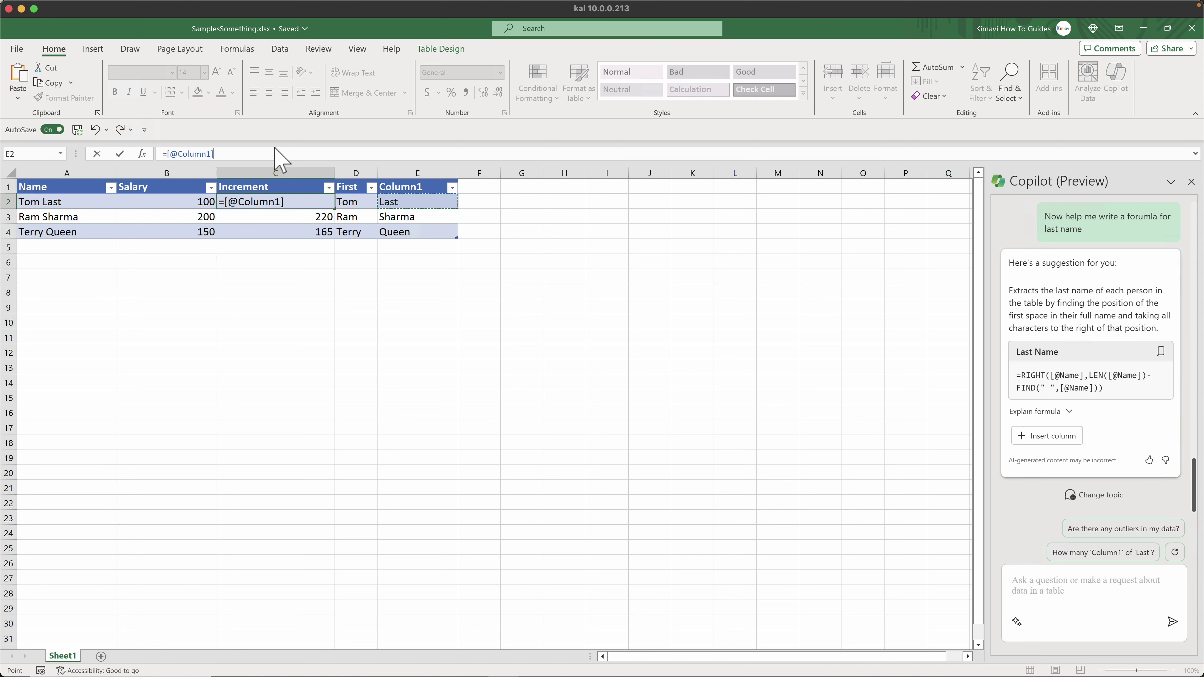
key(Tab)
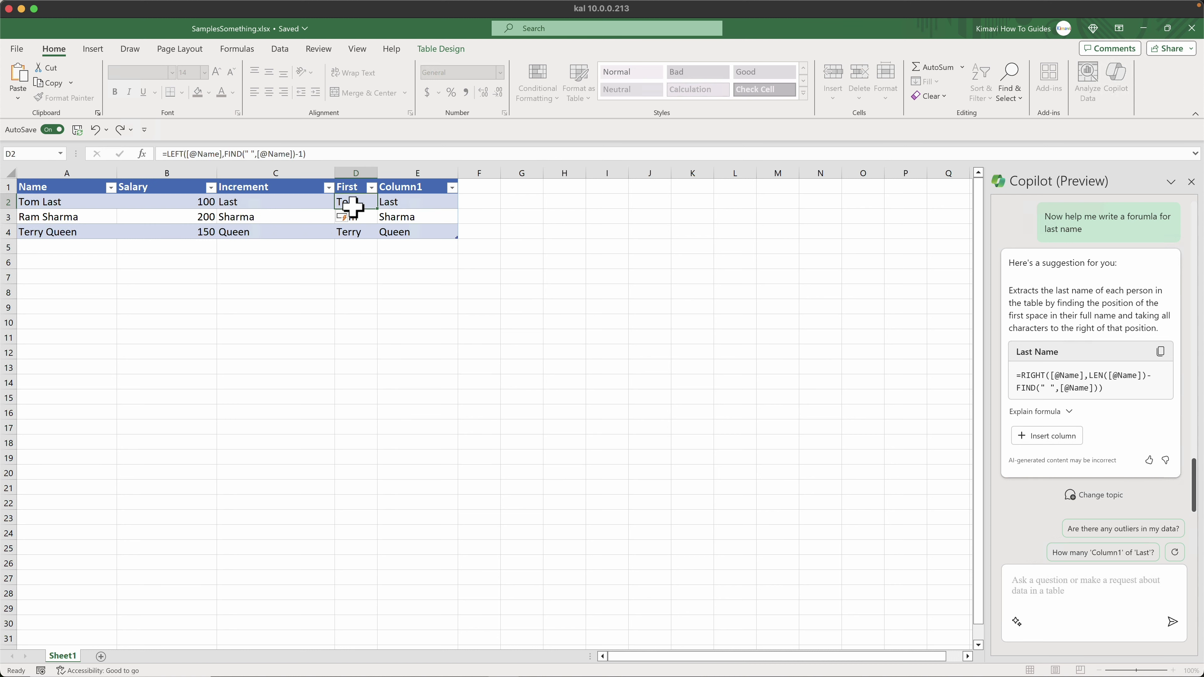
Review the split first-name and last-name cells in columns D and E for rows 2 to 4.
click(385, 205)
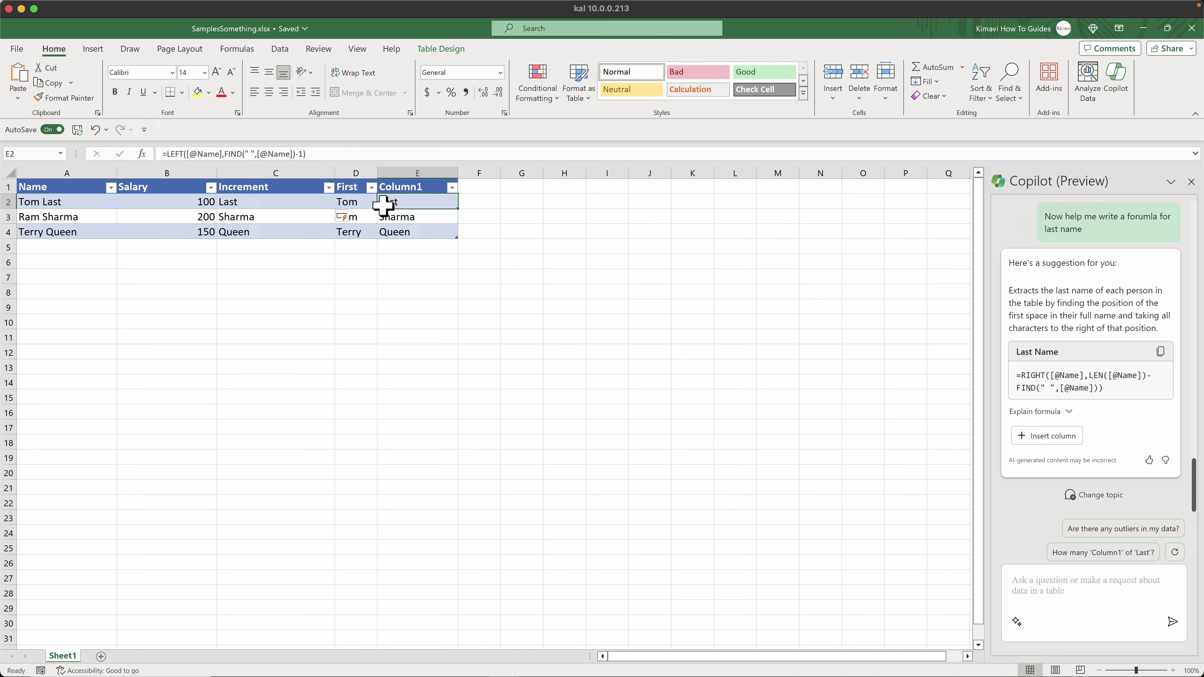
click(363, 217)
click(385, 216)
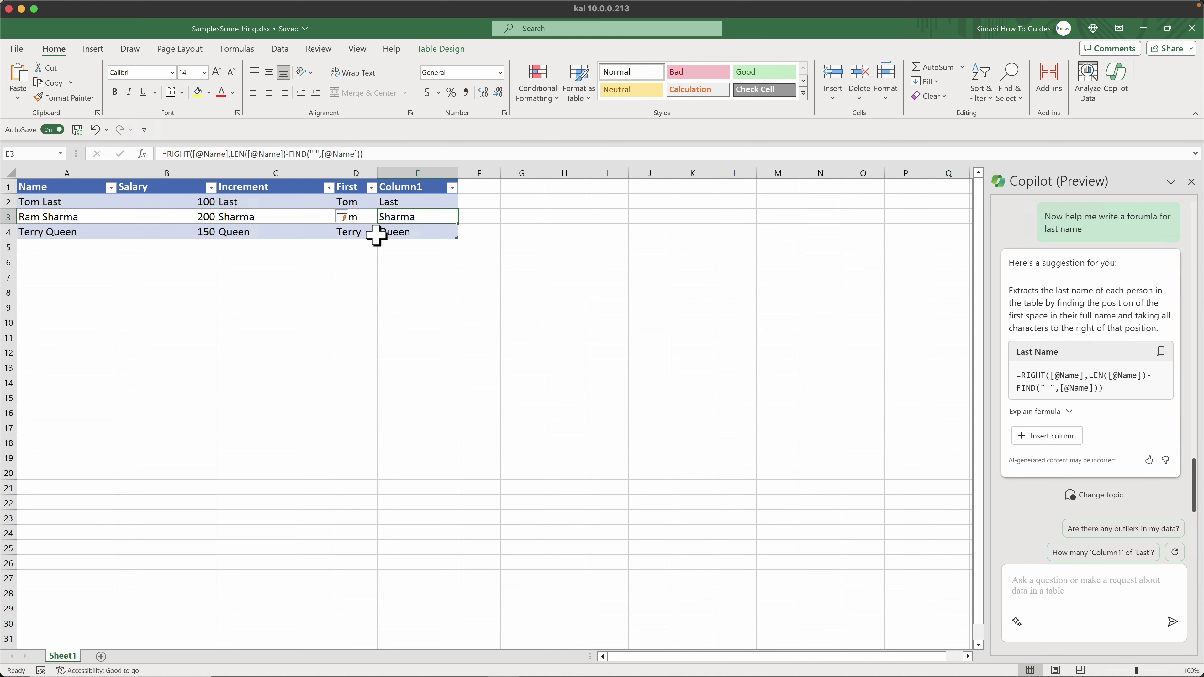
click(368, 237)
click(403, 237)
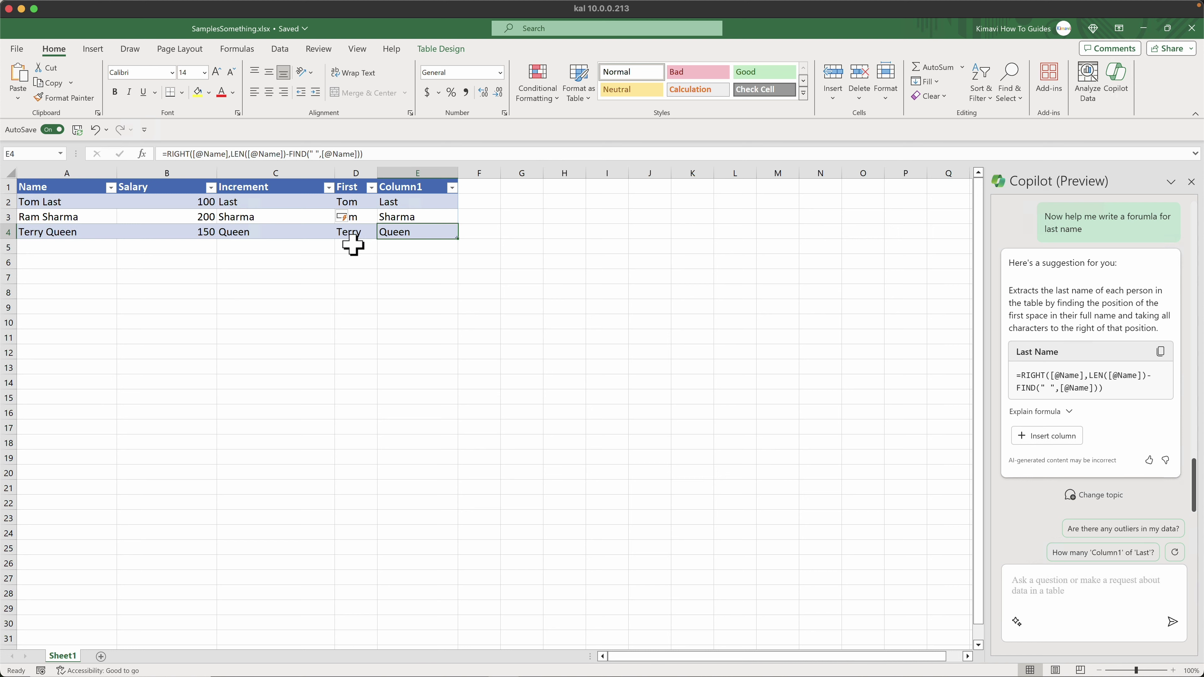
click(353, 245)
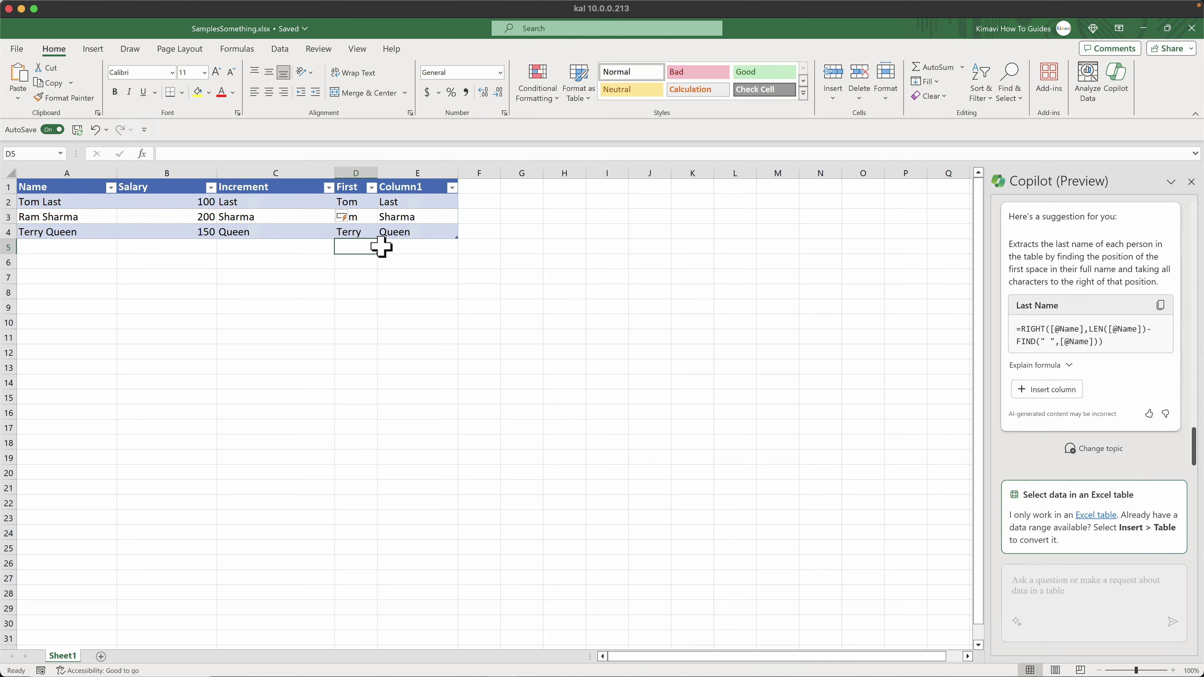